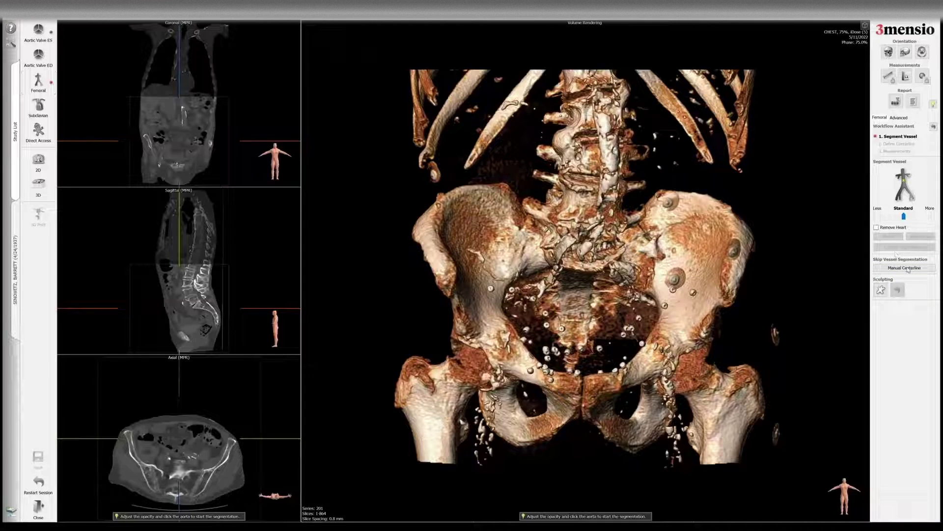
- Skip vessel segmentation with a manual centerline and place its first control point in the calcified abdominal aorta on the axial view
{"action": "left_click", "coordinate": [908, 268]}
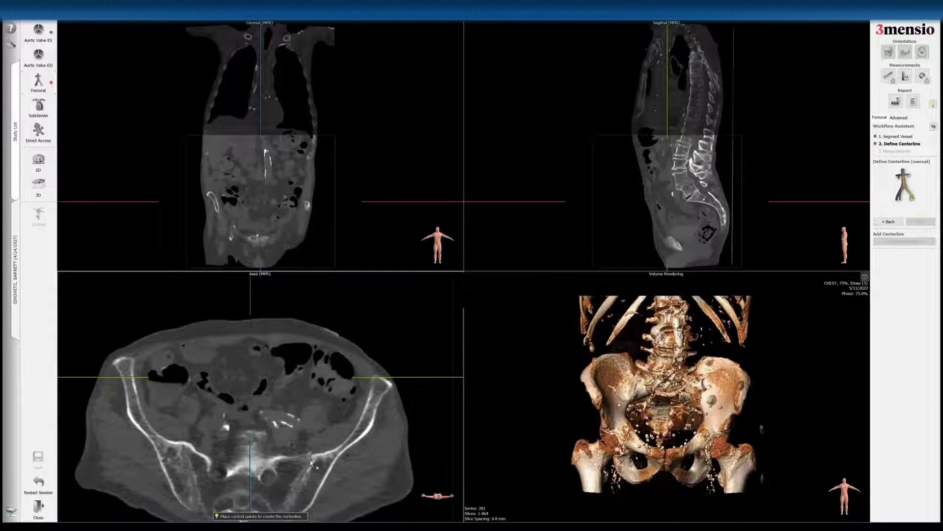
{"action": "scroll", "coordinate": [298, 415], "scroll_direction": "up", "scroll_amount": 5}
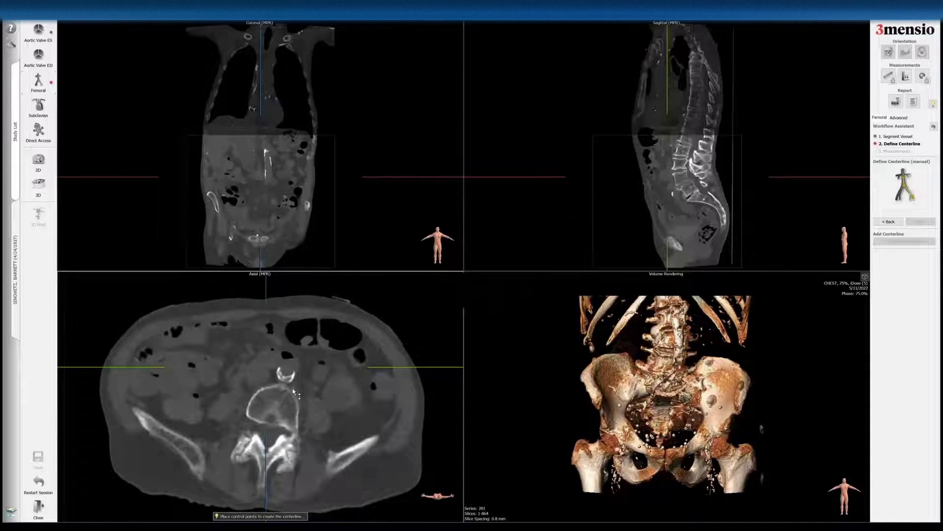
{"action": "scroll", "coordinate": [297, 379], "scroll_direction": "up", "scroll_amount": 2}
{"action": "scroll", "coordinate": [290, 350], "scroll_direction": "up", "scroll_amount": 5}
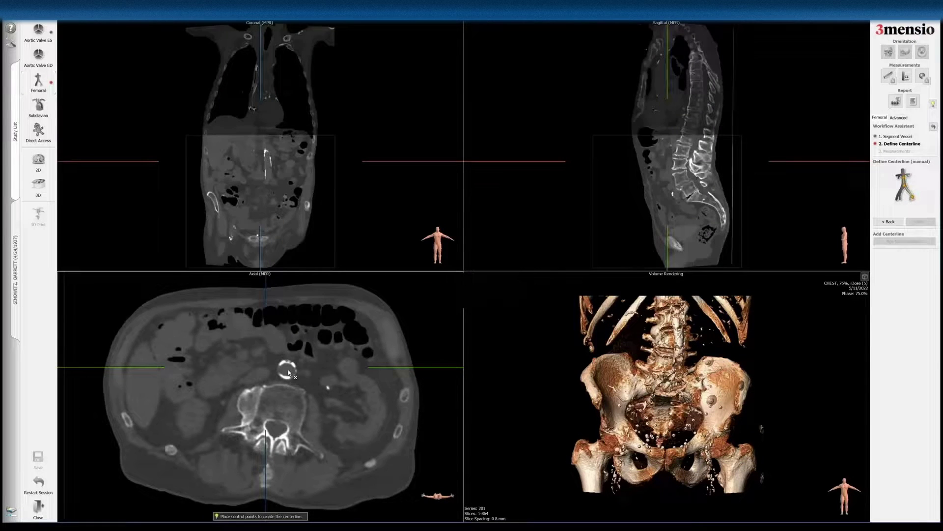
{"action": "scroll", "coordinate": [290, 372], "scroll_direction": "up", "scroll_amount": 2}
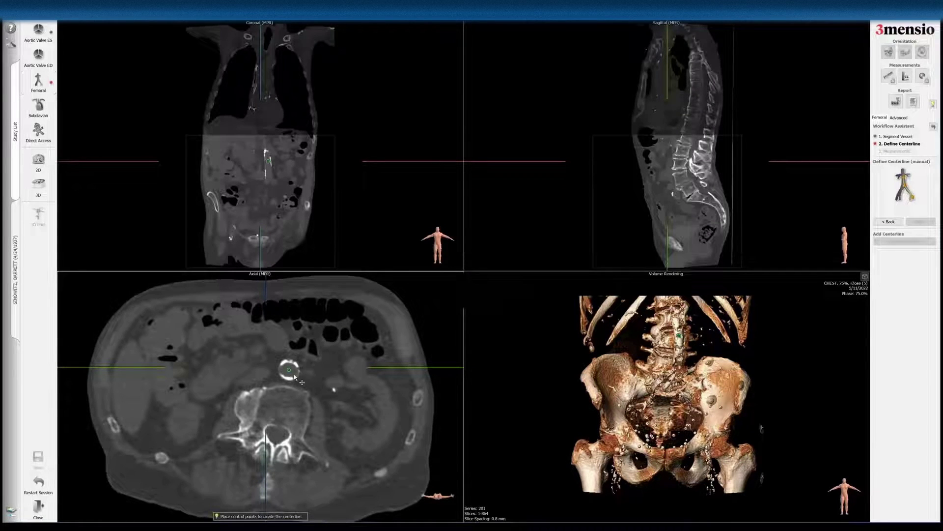
{"action": "left_click", "coordinate": [293, 376]}
- Add centerline control points through the center of the abdominal aorta on successive lower axial slices, down to just above the bifurcation
{"action": "scroll", "coordinate": [291, 376], "scroll_direction": "down", "scroll_amount": 2}
{"action": "scroll", "coordinate": [289, 377], "scroll_direction": "down", "scroll_amount": 1}
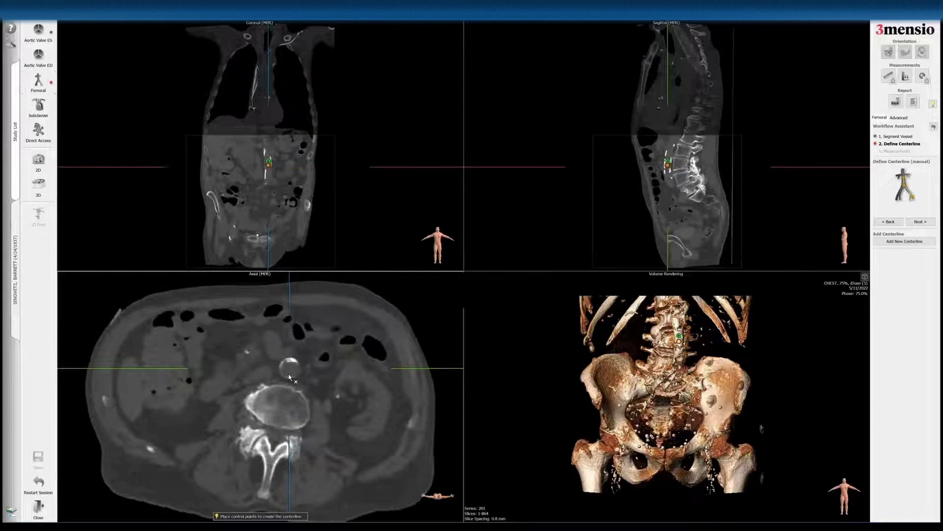
{"action": "scroll", "coordinate": [288, 374], "scroll_direction": "down", "scroll_amount": 1}
{"action": "left_click", "coordinate": [289, 368]}
{"action": "scroll", "coordinate": [287, 373], "scroll_direction": "down", "scroll_amount": 3}
{"action": "scroll", "coordinate": [289, 368], "scroll_direction": "down", "scroll_amount": 1}
{"action": "left_click", "coordinate": [288, 368]}
{"action": "scroll", "coordinate": [288, 369], "scroll_direction": "down", "scroll_amount": 4}
{"action": "left_click", "coordinate": [288, 371]}
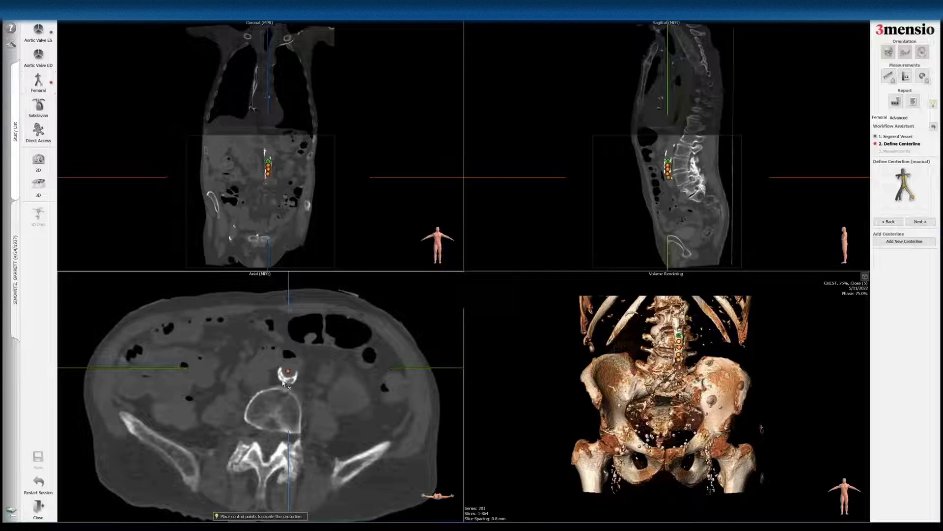
{"action": "scroll", "coordinate": [287, 382], "scroll_direction": "down", "scroll_amount": 2}
{"action": "left_click", "coordinate": [287, 384]}
- Continue the centerline through the aortic bifurcation, placing control points in the proximal right common iliac artery
{"action": "scroll", "coordinate": [276, 386], "scroll_direction": "down", "scroll_amount": 1}
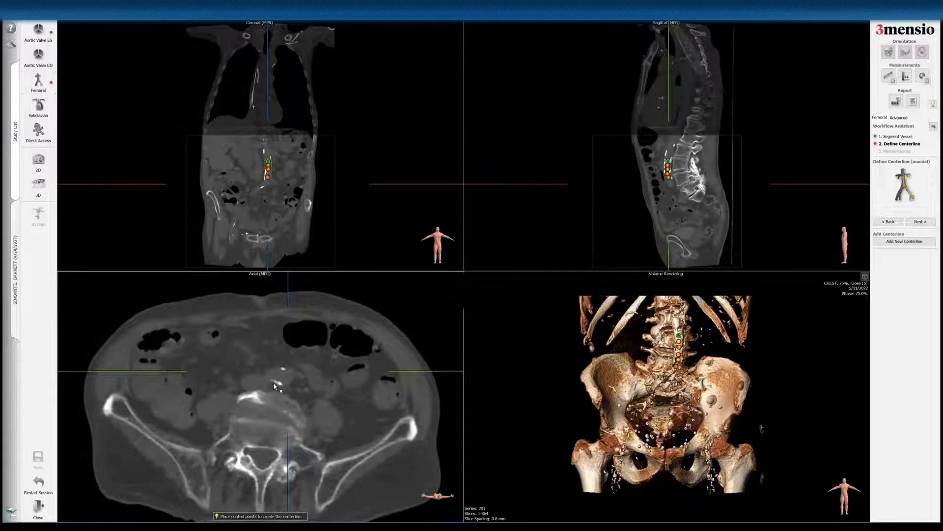
{"action": "scroll", "coordinate": [273, 379], "scroll_direction": "up", "scroll_amount": 1}
{"action": "scroll", "coordinate": [273, 377], "scroll_direction": "down", "scroll_amount": 1}
{"action": "left_click", "coordinate": [275, 375]}
{"action": "scroll", "coordinate": [265, 375], "scroll_direction": "down", "scroll_amount": 2}
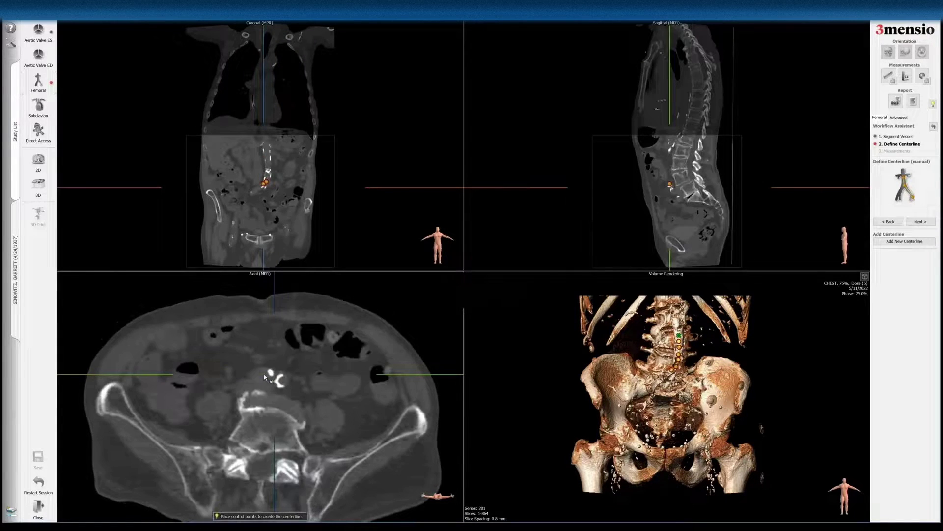
{"action": "scroll", "coordinate": [253, 377], "scroll_direction": "down", "scroll_amount": 1}
{"action": "left_click", "coordinate": [248, 378]}
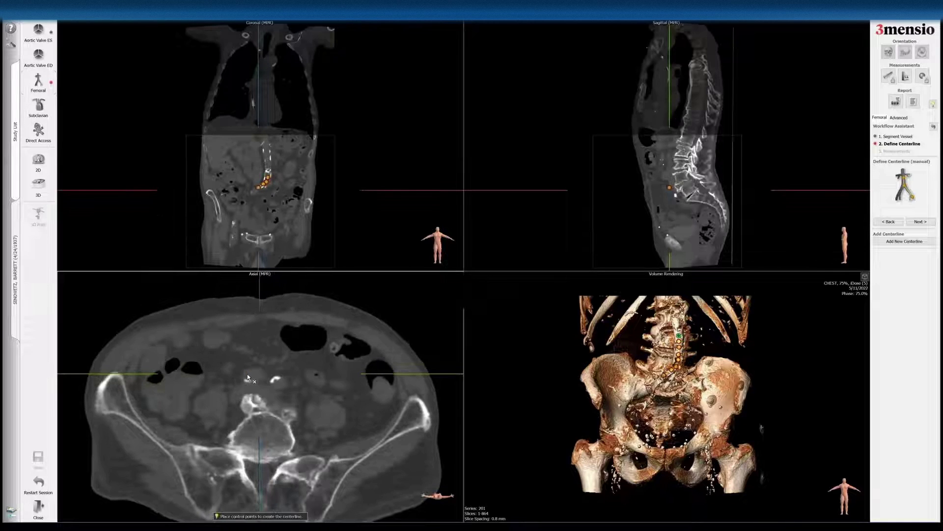
{"action": "scroll", "coordinate": [248, 374], "scroll_direction": "down", "scroll_amount": 2}
{"action": "left_click", "coordinate": [247, 374]}
- Place centerline control points along the distal right common iliac artery beside its calcified wall
{"action": "scroll", "coordinate": [242, 381], "scroll_direction": "down", "scroll_amount": 2}
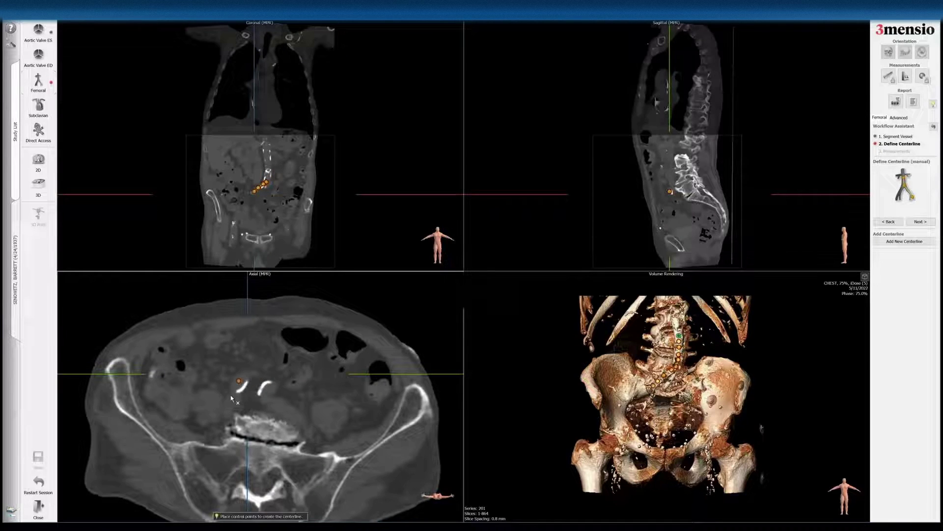
{"action": "scroll", "coordinate": [231, 398], "scroll_direction": "down", "scroll_amount": 2}
{"action": "left_click", "coordinate": [236, 395]}
{"action": "left_click", "coordinate": [235, 391]}
{"action": "scroll", "coordinate": [235, 393], "scroll_direction": "down", "scroll_amount": 3}
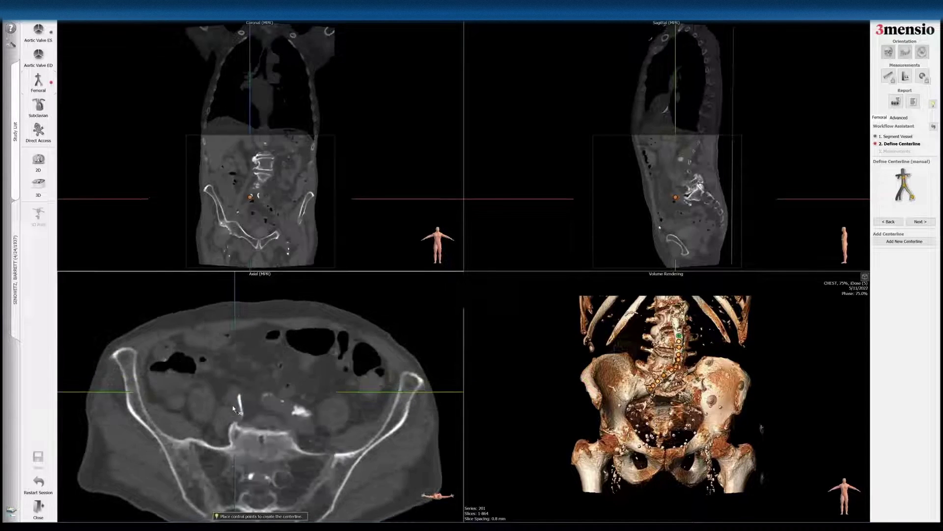
{"action": "left_click", "coordinate": [232, 401]}
- Extend the centerline past the right iliac bifurcation with control points in the proximal right external iliac artery
{"action": "scroll", "coordinate": [230, 416], "scroll_direction": "down", "scroll_amount": 1}
{"action": "scroll", "coordinate": [231, 417], "scroll_direction": "down", "scroll_amount": 1}
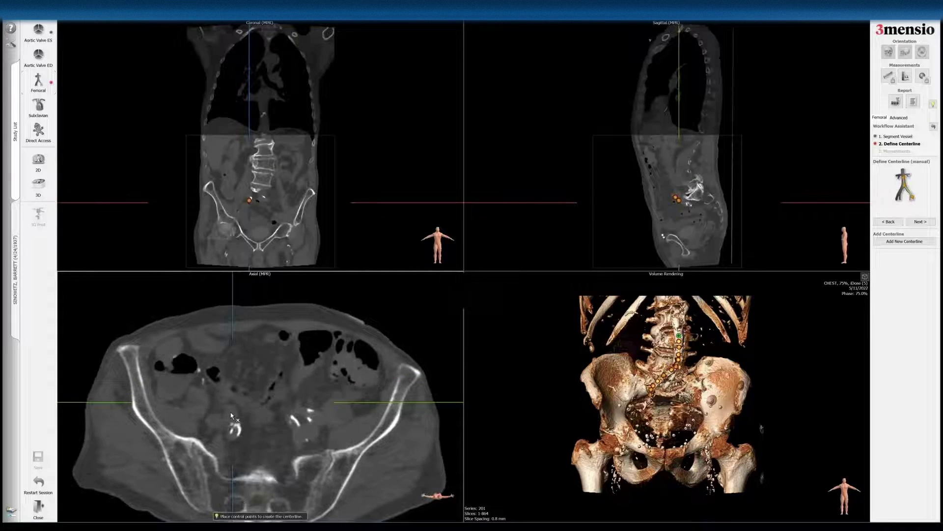
{"action": "scroll", "coordinate": [230, 417], "scroll_direction": "down", "scroll_amount": 3}
{"action": "left_click", "coordinate": [224, 424]}
{"action": "scroll", "coordinate": [223, 424], "scroll_direction": "down", "scroll_amount": 1}
{"action": "scroll", "coordinate": [221, 425], "scroll_direction": "down", "scroll_amount": 2}
{"action": "left_click", "coordinate": [217, 425]}
- Place two more control points in the middle of the right external iliac artery as it curves forward in the pelvis
{"action": "scroll", "coordinate": [210, 418], "scroll_direction": "down", "scroll_amount": 1}
{"action": "scroll", "coordinate": [210, 420], "scroll_direction": "down", "scroll_amount": 3}
{"action": "left_click", "coordinate": [210, 410]}
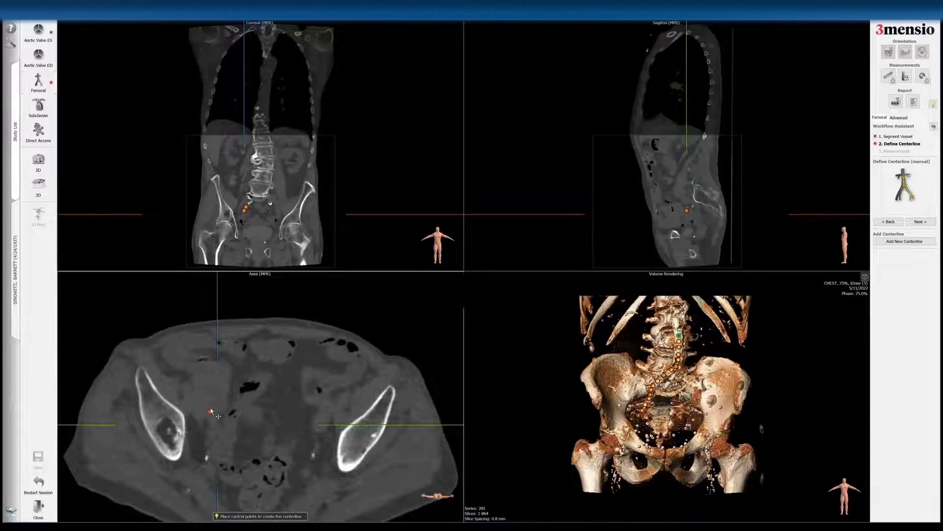
{"action": "scroll", "coordinate": [211, 411], "scroll_direction": "down", "scroll_amount": 3}
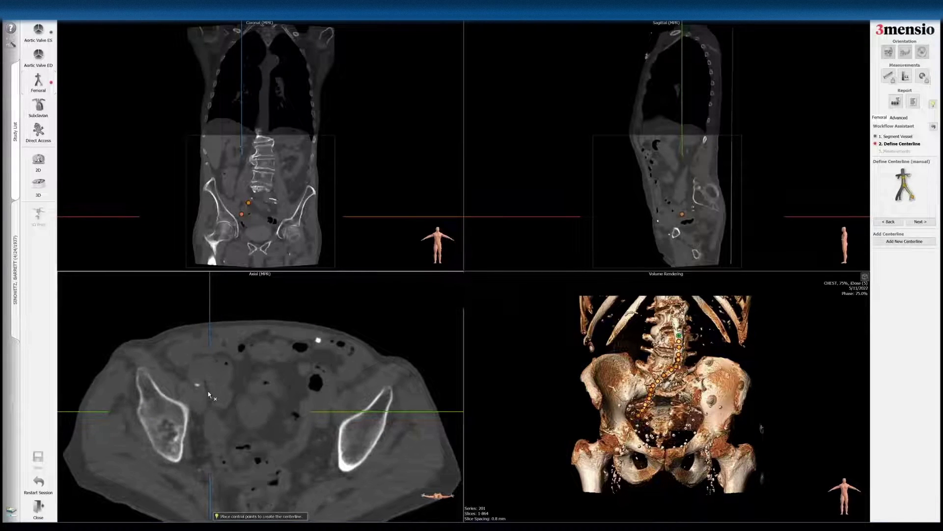
{"action": "scroll", "coordinate": [209, 394], "scroll_direction": "up", "scroll_amount": 2}
{"action": "left_click", "coordinate": [204, 393]}
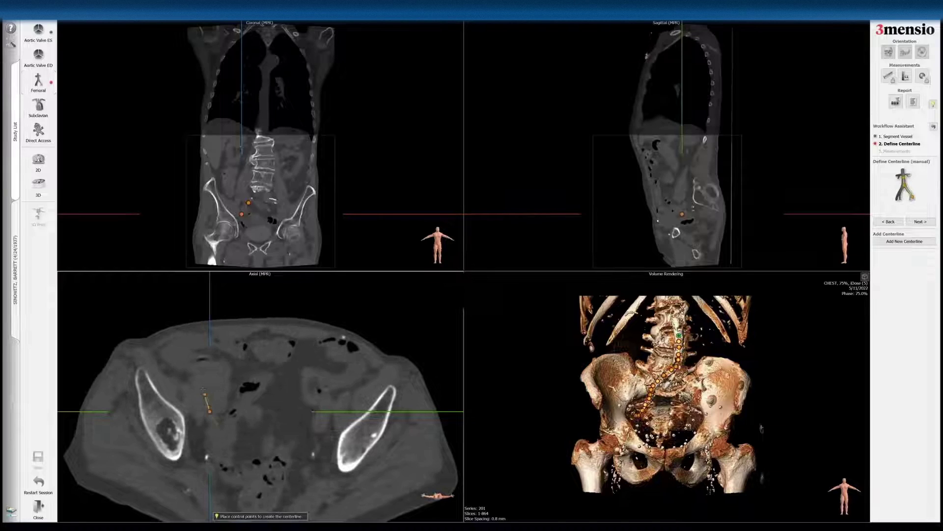
- Continue the control points along the distal right external iliac artery to the level of the femoral head
{"action": "scroll", "coordinate": [205, 392], "scroll_direction": "down", "scroll_amount": 3}
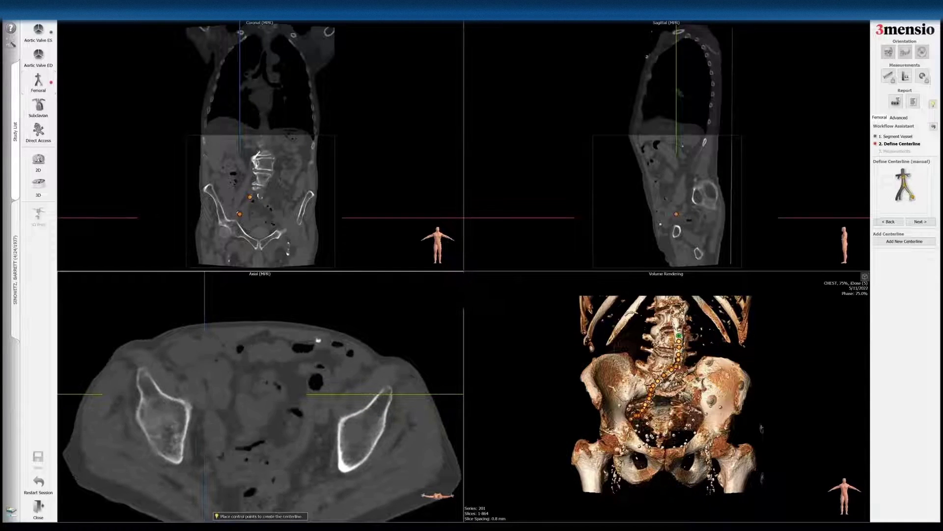
{"action": "scroll", "coordinate": [200, 395], "scroll_direction": "down", "scroll_amount": 3}
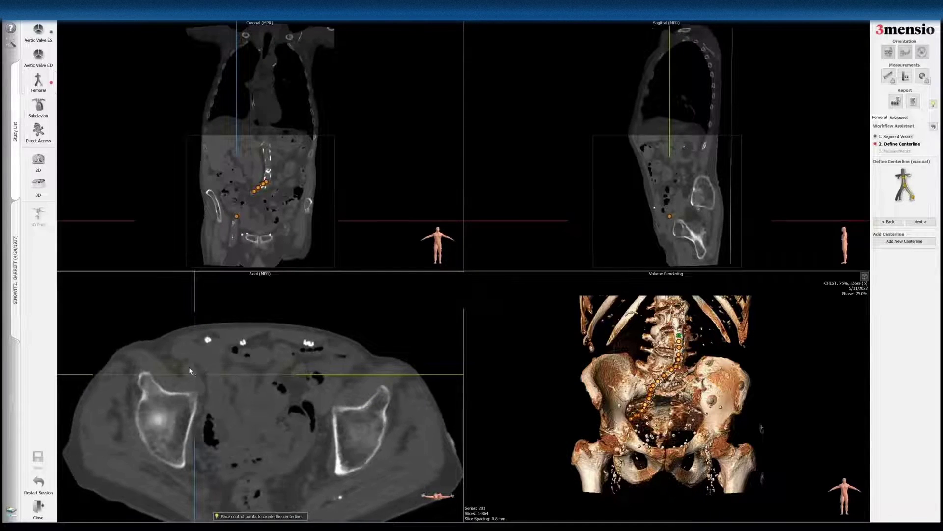
{"action": "scroll", "coordinate": [190, 378], "scroll_direction": "down", "scroll_amount": 3}
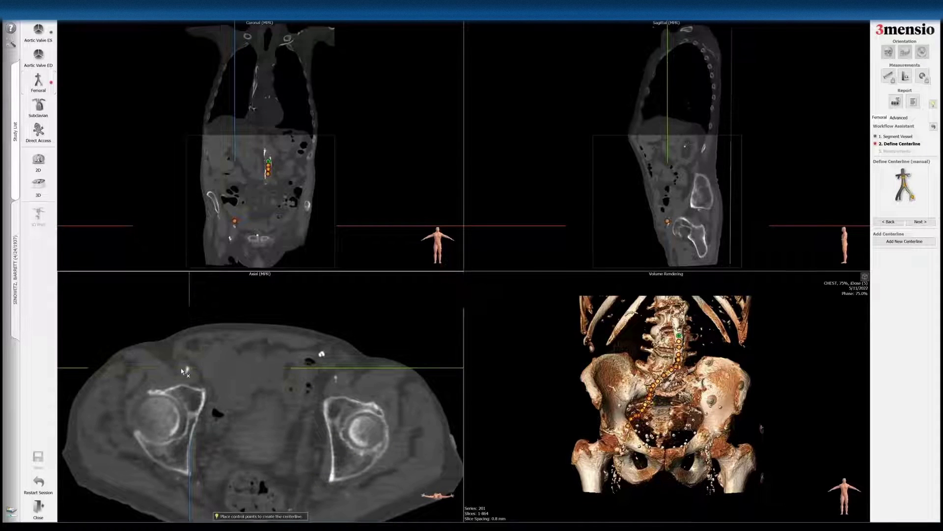
{"action": "scroll", "coordinate": [182, 386], "scroll_direction": "down", "scroll_amount": 2}
{"action": "scroll", "coordinate": [175, 376], "scroll_direction": "down", "scroll_amount": 2}
{"action": "left_click", "coordinate": [179, 368]}
- Finish the right centerline with control points down the common femoral artery to the level of the pubic symphysis
{"action": "scroll", "coordinate": [179, 379], "scroll_direction": "down", "scroll_amount": 1}
{"action": "scroll", "coordinate": [179, 378], "scroll_direction": "down", "scroll_amount": 2}
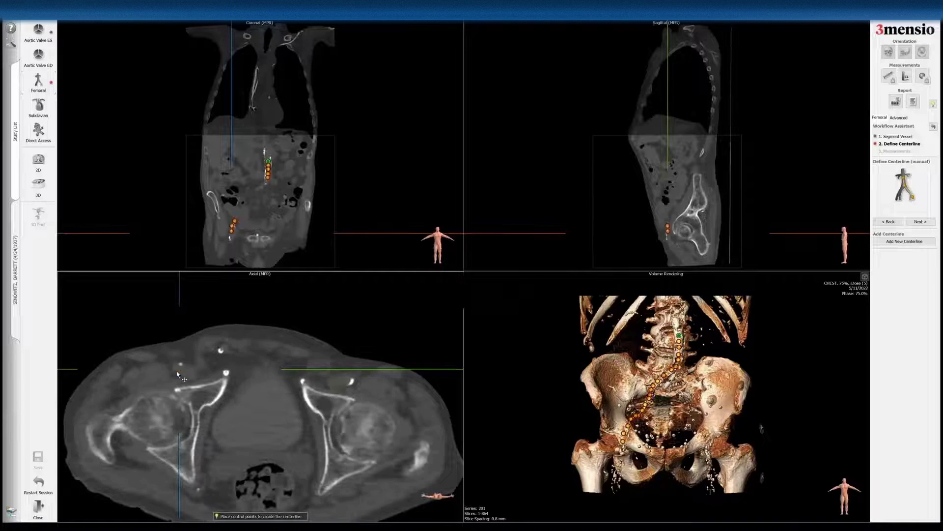
{"action": "scroll", "coordinate": [182, 386], "scroll_direction": "down", "scroll_amount": 3}
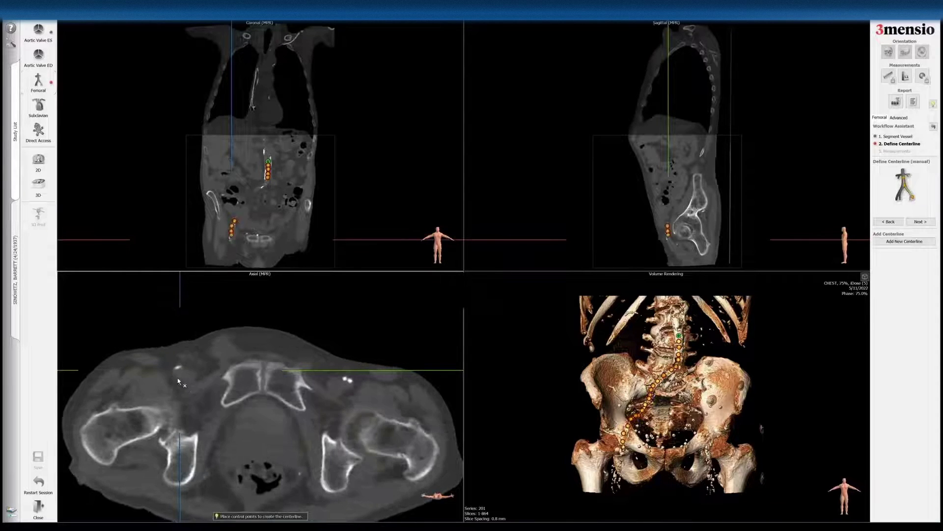
{"action": "scroll", "coordinate": [183, 389], "scroll_direction": "down", "scroll_amount": 3}
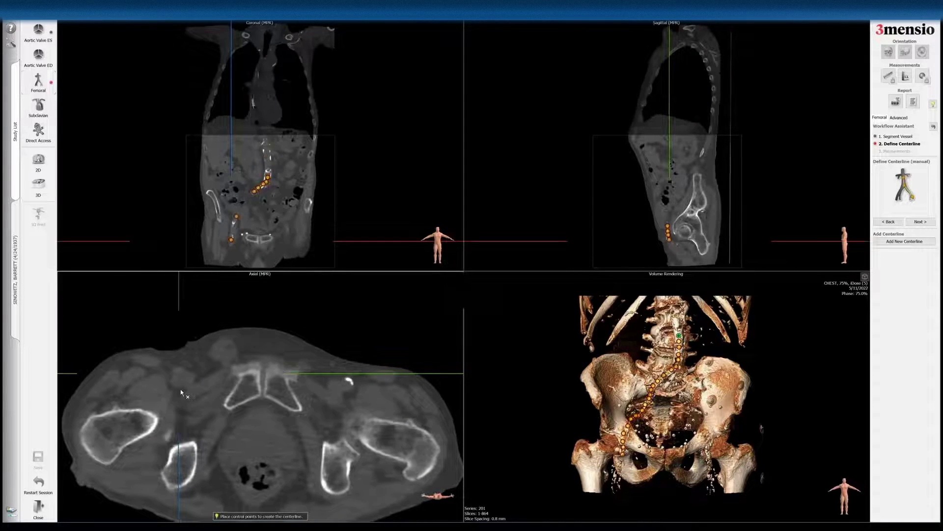
{"action": "scroll", "coordinate": [181, 382], "scroll_direction": "up", "scroll_amount": 3}
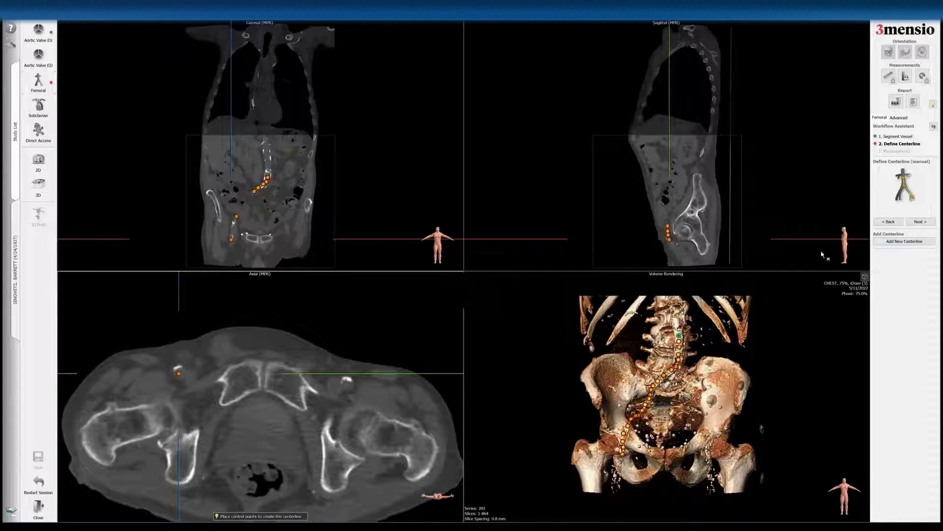
- Add a new centerline from the same aortic start point and place control points down the abdominal aorta
{"action": "left_click", "coordinate": [918, 240]}
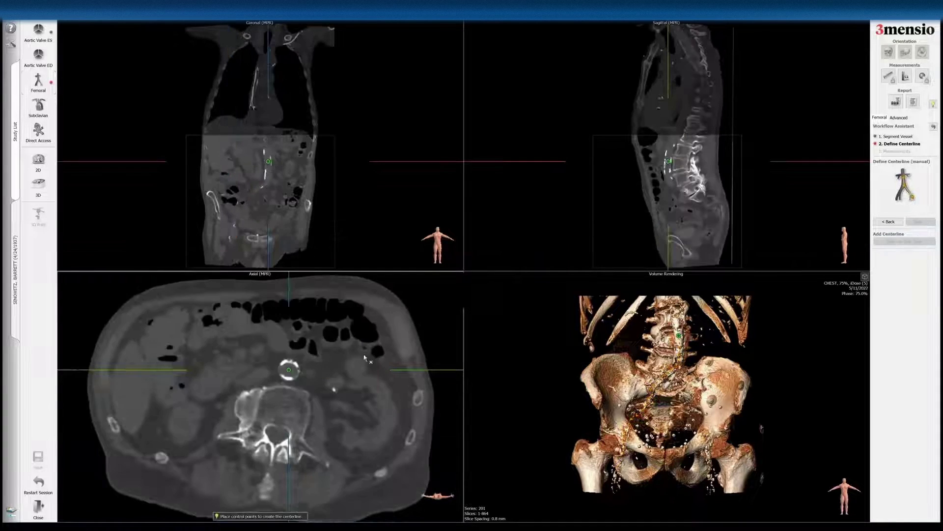
{"action": "scroll", "coordinate": [286, 370], "scroll_direction": "down", "scroll_amount": 4}
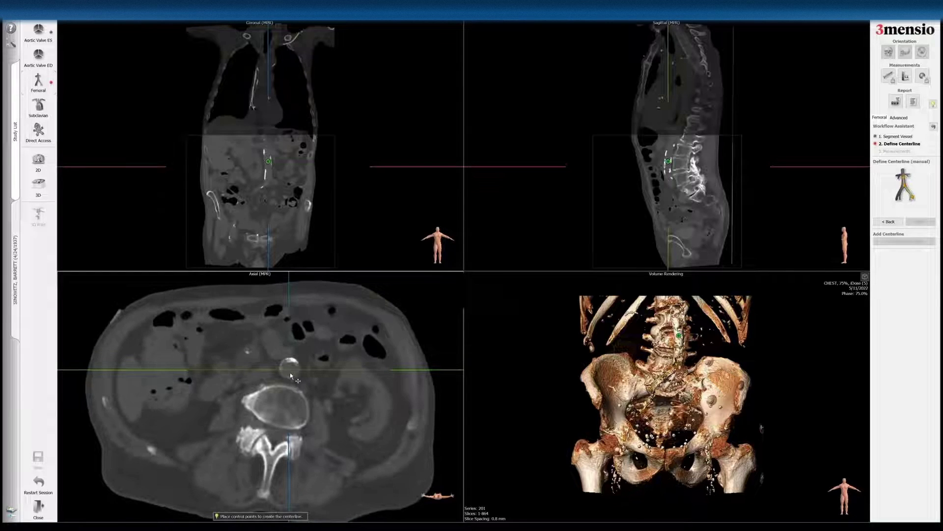
{"action": "scroll", "coordinate": [295, 388], "scroll_direction": "down", "scroll_amount": 2}
{"action": "left_click", "coordinate": [291, 367]}
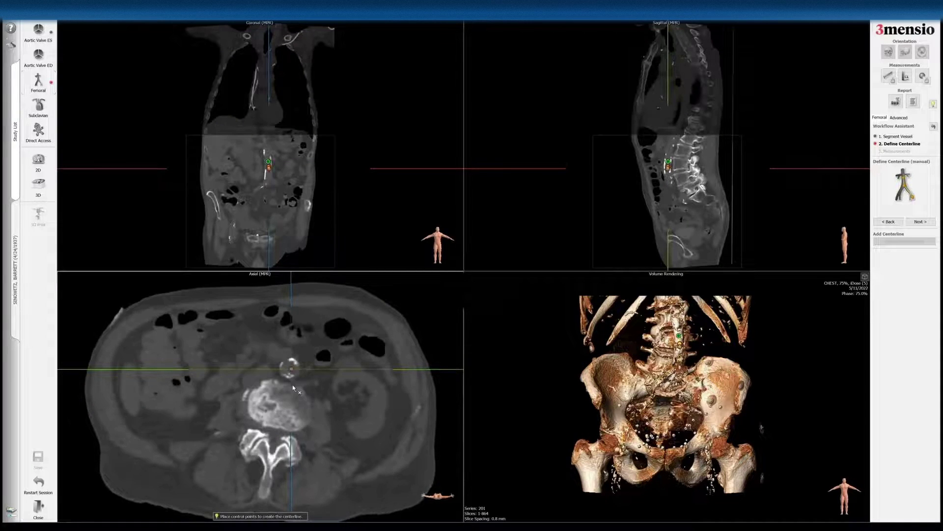
{"action": "scroll", "coordinate": [290, 378], "scroll_direction": "down", "scroll_amount": 4}
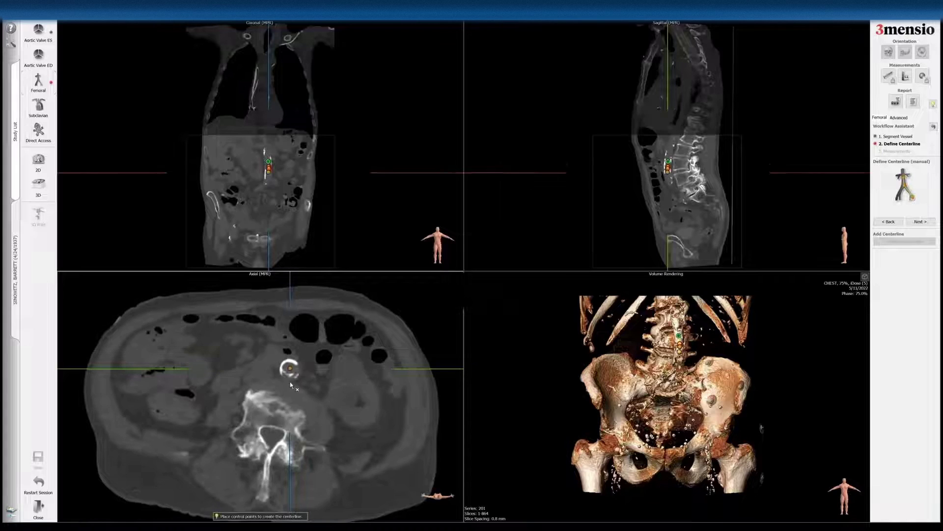
{"action": "left_click", "coordinate": [292, 373]}
{"action": "scroll", "coordinate": [295, 383], "scroll_direction": "down", "scroll_amount": 2}
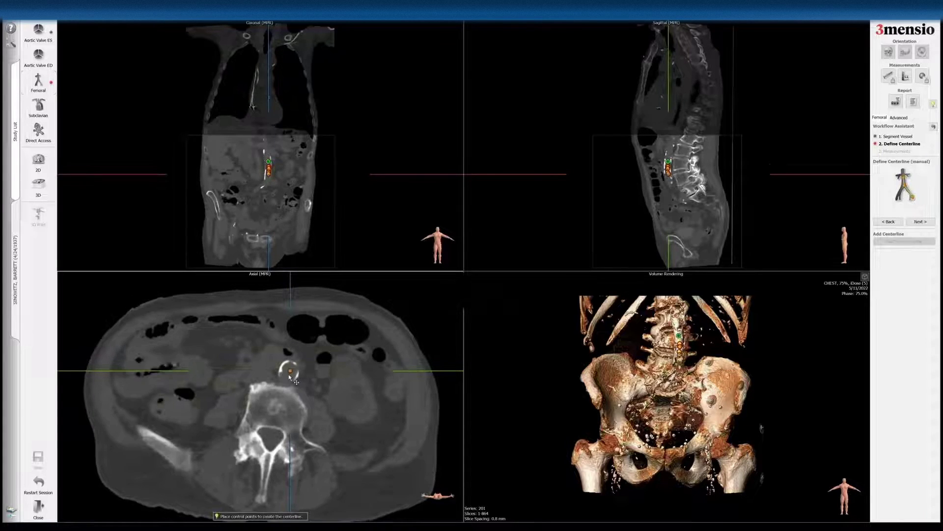
{"action": "left_click", "coordinate": [288, 371]}
{"action": "scroll", "coordinate": [287, 374], "scroll_direction": "down", "scroll_amount": 2}
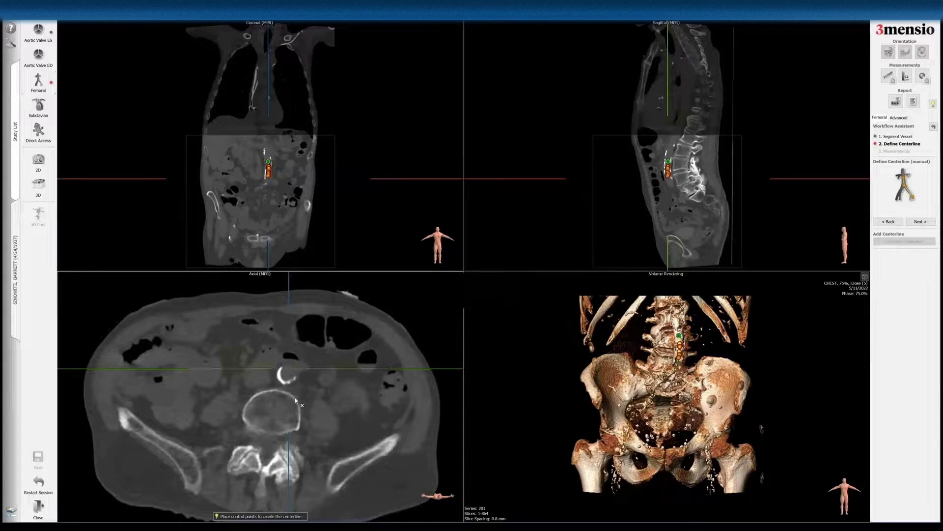
- Carry the second centerline through the aortic bifurcation with control points at the origin of the left common iliac artery
{"action": "scroll", "coordinate": [293, 393], "scroll_direction": "down", "scroll_amount": 3}
{"action": "scroll", "coordinate": [293, 393], "scroll_direction": "down", "scroll_amount": 3}
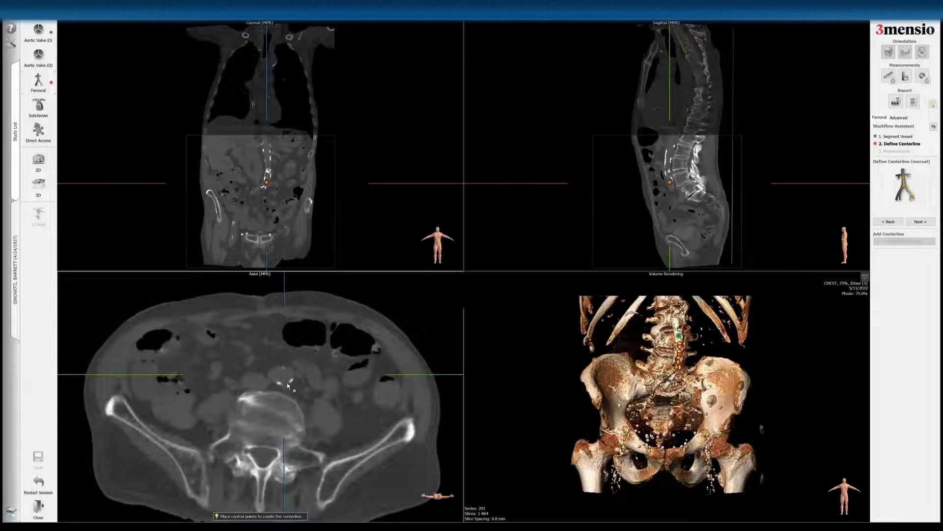
{"action": "left_click", "coordinate": [285, 379]}
{"action": "scroll", "coordinate": [287, 386], "scroll_direction": "down", "scroll_amount": 1}
{"action": "scroll", "coordinate": [286, 385], "scroll_direction": "down", "scroll_amount": 2}
{"action": "left_click", "coordinate": [279, 382]}
- Place control points of the second centerline along the middle of the left common iliac artery
{"action": "scroll", "coordinate": [275, 395], "scroll_direction": "down", "scroll_amount": 3}
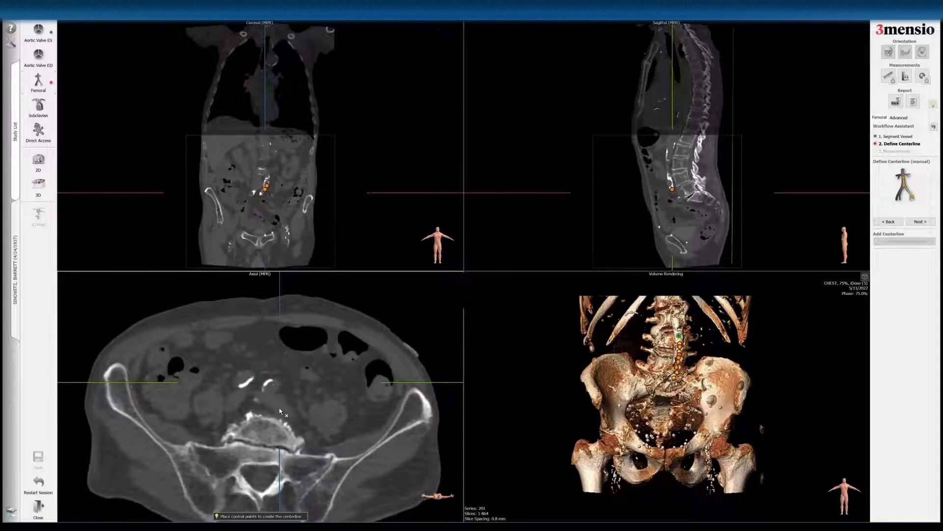
{"action": "left_click", "coordinate": [267, 391]}
{"action": "scroll", "coordinate": [271, 412], "scroll_direction": "down", "scroll_amount": 3}
{"action": "scroll", "coordinate": [269, 409], "scroll_direction": "down", "scroll_amount": 2}
{"action": "left_click", "coordinate": [268, 399]}
- Follow the calcified distal left common iliac artery with control points toward the start of the left external iliac artery
{"action": "scroll", "coordinate": [275, 405], "scroll_direction": "down", "scroll_amount": 2}
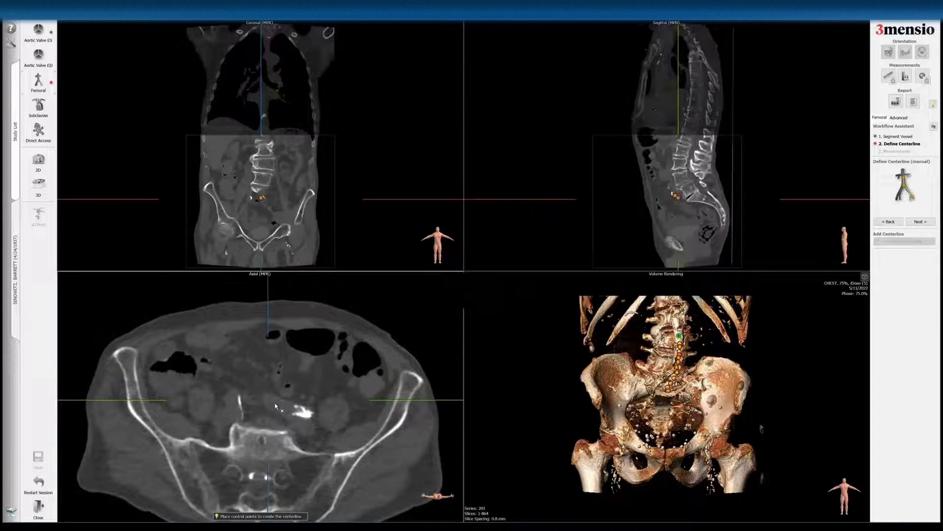
{"action": "left_click", "coordinate": [291, 407]}
{"action": "scroll", "coordinate": [304, 415], "scroll_direction": "down", "scroll_amount": 1}
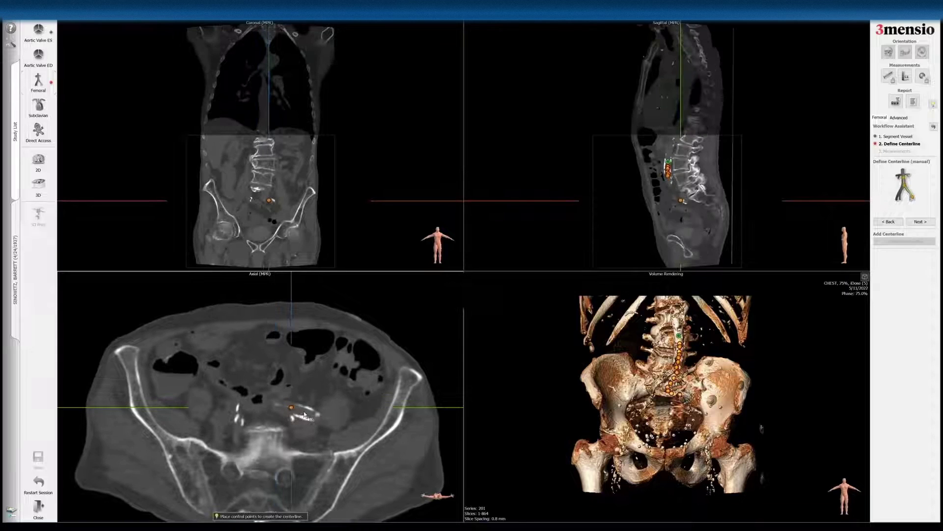
{"action": "scroll", "coordinate": [308, 413], "scroll_direction": "down", "scroll_amount": 2}
{"action": "left_click", "coordinate": [309, 412]}
{"action": "scroll", "coordinate": [319, 419], "scroll_direction": "down", "scroll_amount": 3}
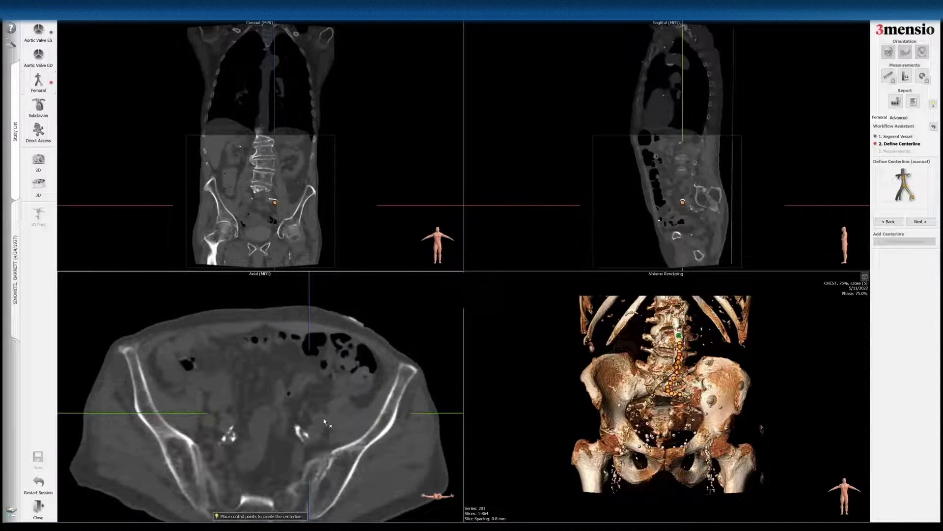
{"action": "left_click", "coordinate": [322, 419]}
- Continue the second centerline with control points down the proximal left external iliac artery on successive axial slices
{"action": "scroll", "coordinate": [322, 419], "scroll_direction": "down", "scroll_amount": 2}
{"action": "left_click", "coordinate": [323, 417]}
{"action": "scroll", "coordinate": [324, 415], "scroll_direction": "down", "scroll_amount": 2}
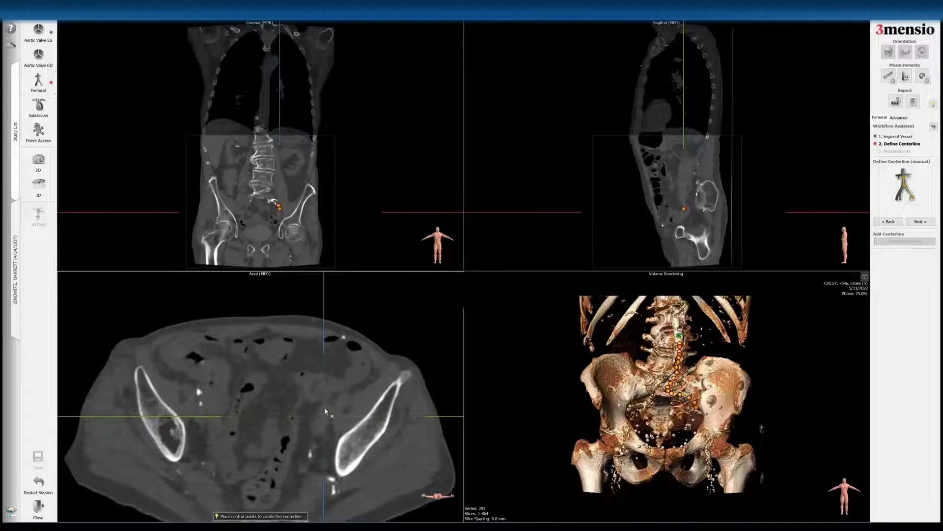
{"action": "left_click", "coordinate": [324, 408]}
{"action": "scroll", "coordinate": [328, 406], "scroll_direction": "down", "scroll_amount": 2}
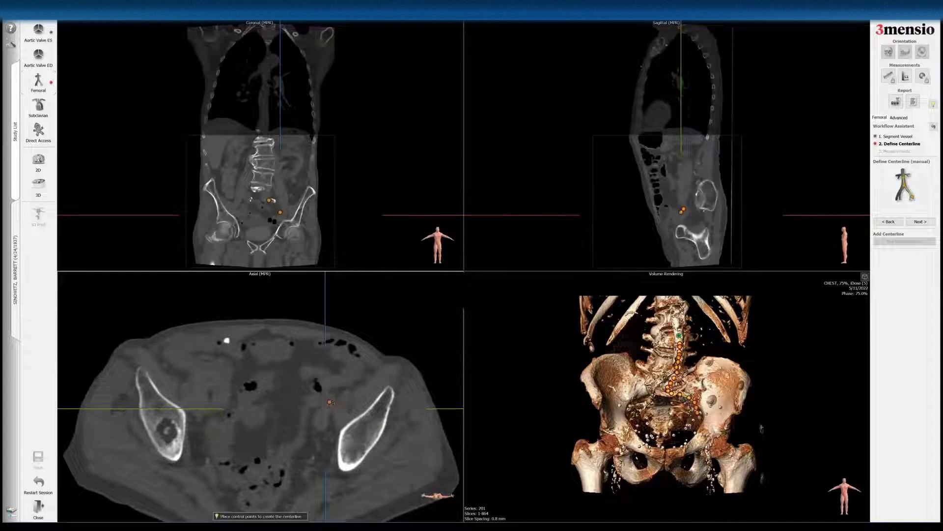
{"action": "left_click", "coordinate": [329, 402]}
{"action": "scroll", "coordinate": [331, 393], "scroll_direction": "down", "scroll_amount": 3}
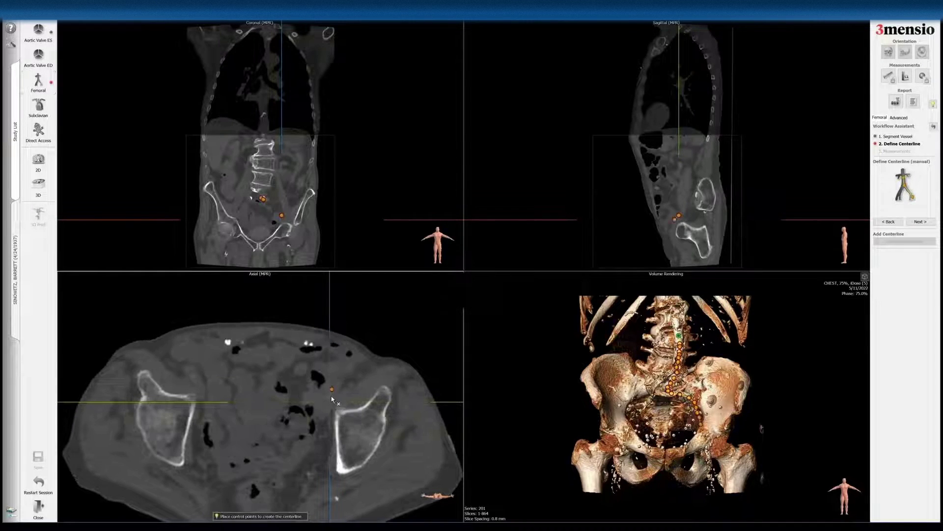
- Follow the distal left external iliac artery with control points toward the level of the femoral head
{"action": "scroll", "coordinate": [331, 395], "scroll_direction": "down", "scroll_amount": 1}
{"action": "scroll", "coordinate": [337, 383], "scroll_direction": "down", "scroll_amount": 1}
{"action": "left_click", "coordinate": [337, 380]}
{"action": "scroll", "coordinate": [340, 383], "scroll_direction": "down", "scroll_amount": 1}
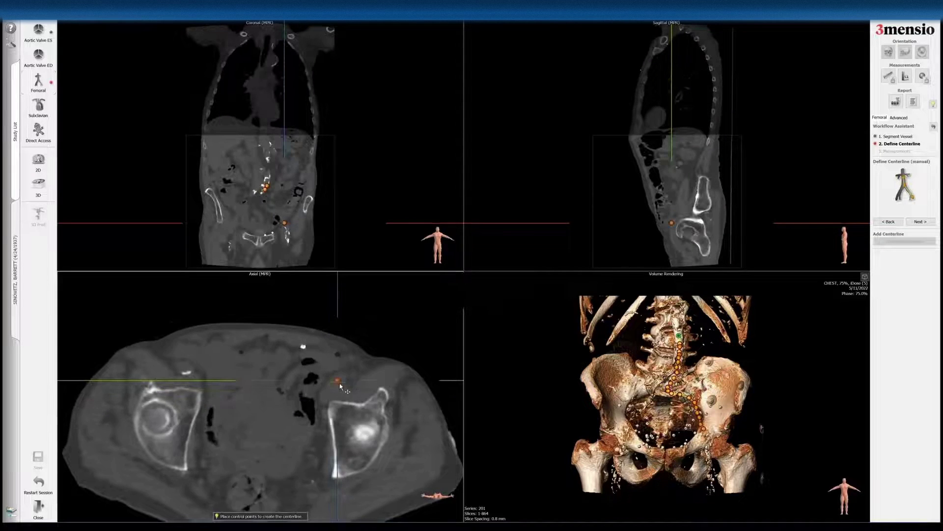
{"action": "left_click", "coordinate": [344, 377]}
{"action": "scroll", "coordinate": [347, 390], "scroll_direction": "down", "scroll_amount": 2}
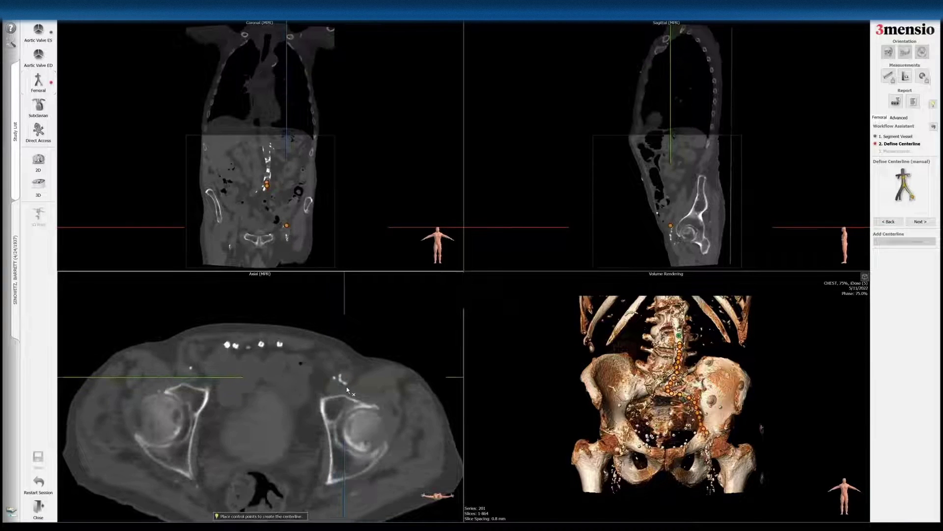
{"action": "left_click", "coordinate": [347, 378]}
{"action": "scroll", "coordinate": [348, 382], "scroll_direction": "down", "scroll_amount": 2}
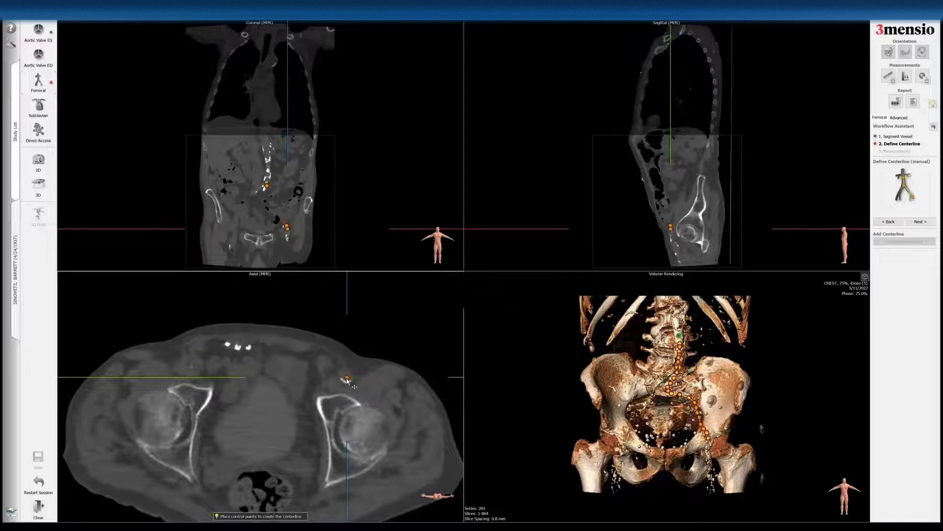
- Place control points of the second centerline in the left common femoral artery down to the level of the pubic symphysis
{"action": "scroll", "coordinate": [347, 378], "scroll_direction": "down", "scroll_amount": 2}
{"action": "left_click", "coordinate": [346, 377]}
{"action": "scroll", "coordinate": [353, 398], "scroll_direction": "down", "scroll_amount": 2}
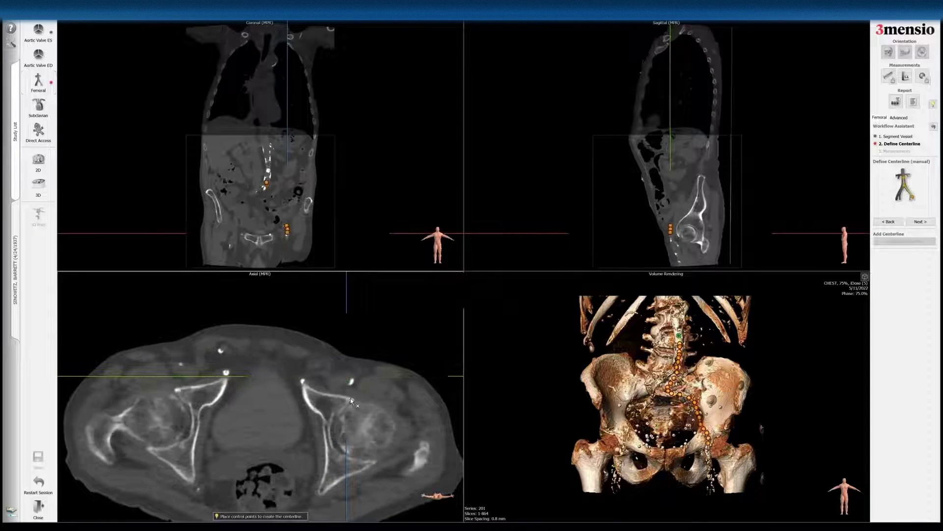
{"action": "scroll", "coordinate": [349, 391], "scroll_direction": "down", "scroll_amount": 1}
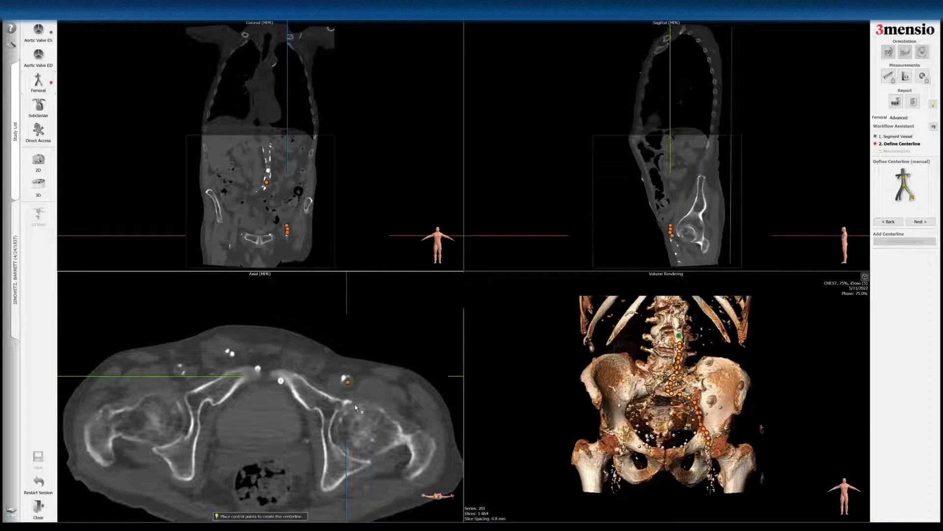
{"action": "scroll", "coordinate": [353, 393], "scroll_direction": "down", "scroll_amount": 3}
{"action": "left_click", "coordinate": [348, 382]}
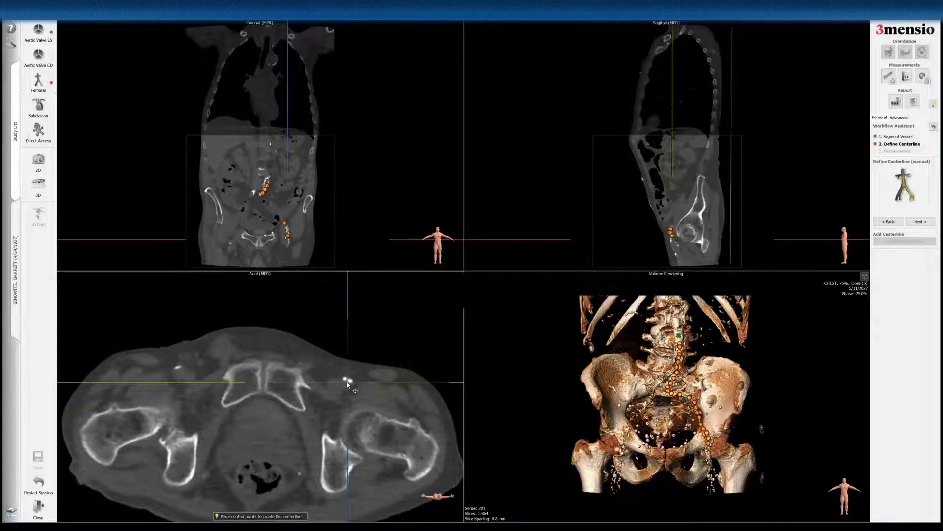
- Place the last control point in the left femoral artery beside the calcification and proceed to centerline editing
{"action": "scroll", "coordinate": [350, 392], "scroll_direction": "down", "scroll_amount": 3}
{"action": "scroll", "coordinate": [353, 400], "scroll_direction": "up", "scroll_amount": 3}
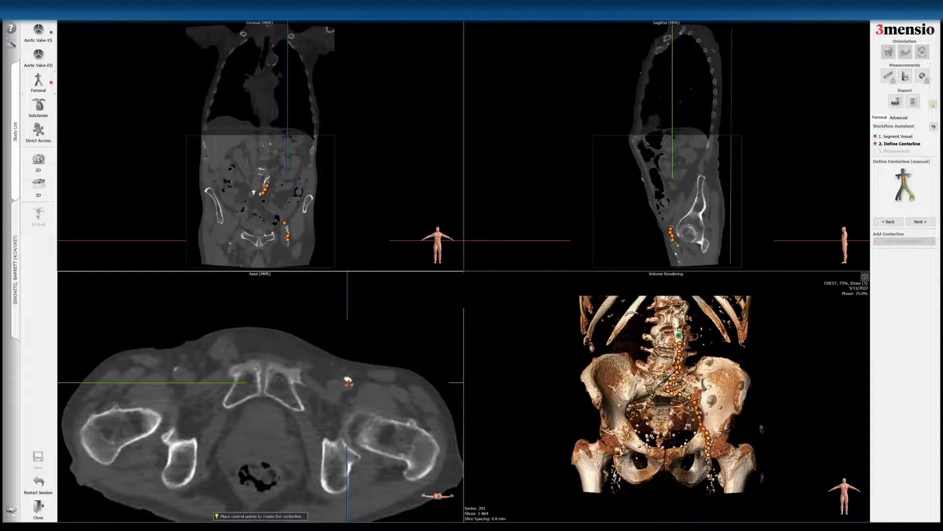
{"action": "left_click", "coordinate": [349, 384]}
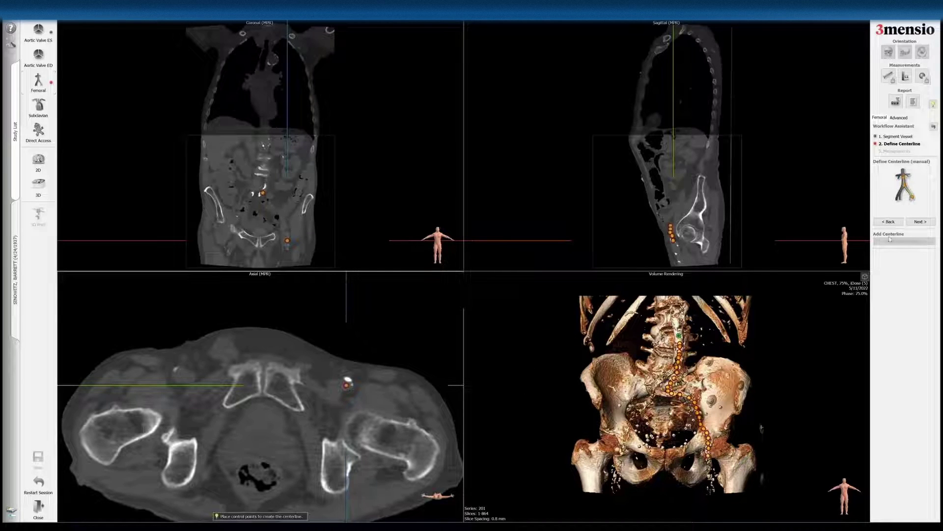
{"action": "left_click", "coordinate": [919, 221]}
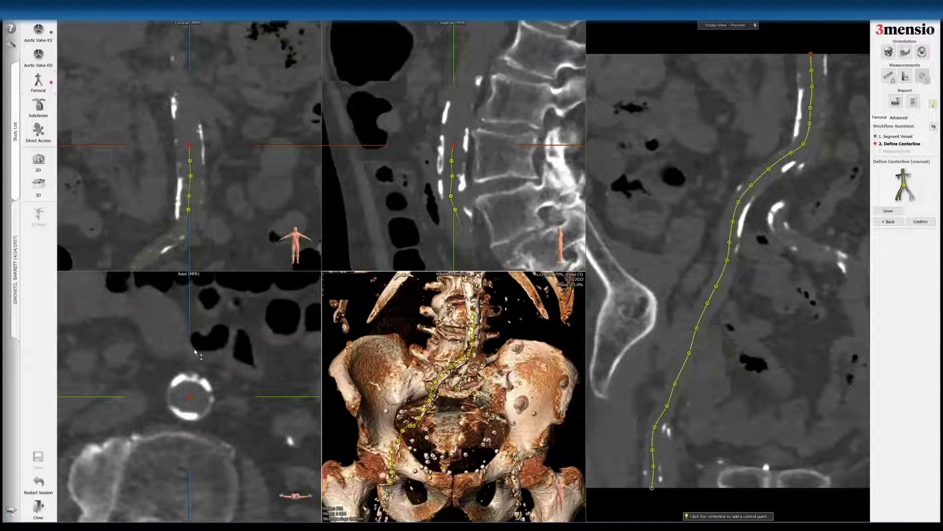
- Examine the centering of the right centerline's control points from the aorta through the right common iliac artery
{"action": "scroll", "coordinate": [195, 350], "scroll_direction": "down", "scroll_amount": 2}
{"action": "scroll", "coordinate": [189, 396], "scroll_direction": "down", "scroll_amount": 2}
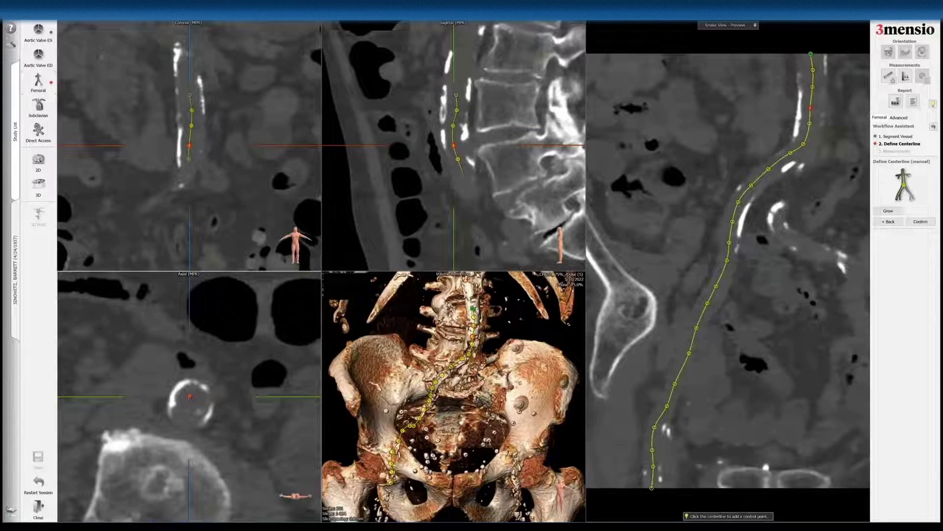
{"action": "scroll", "coordinate": [189, 396], "scroll_direction": "down", "scroll_amount": 2}
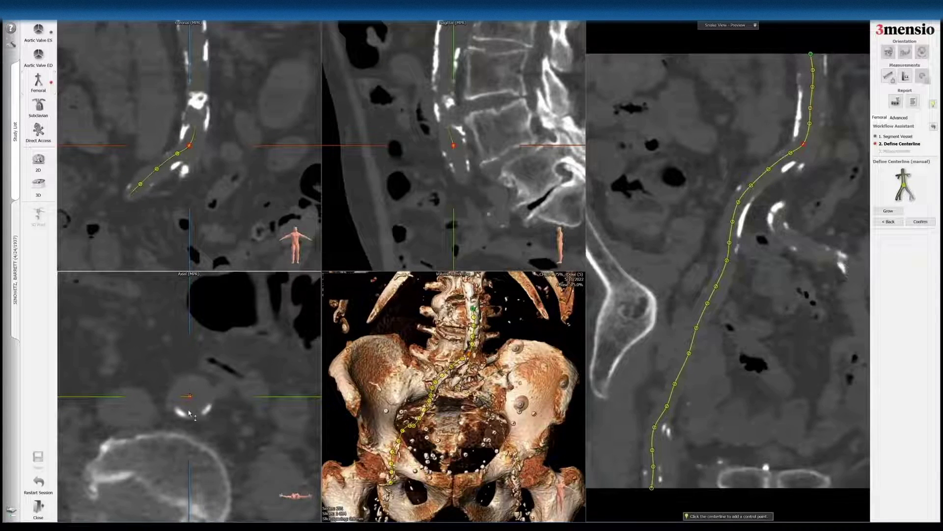
{"action": "scroll", "coordinate": [188, 409], "scroll_direction": "down", "scroll_amount": 2}
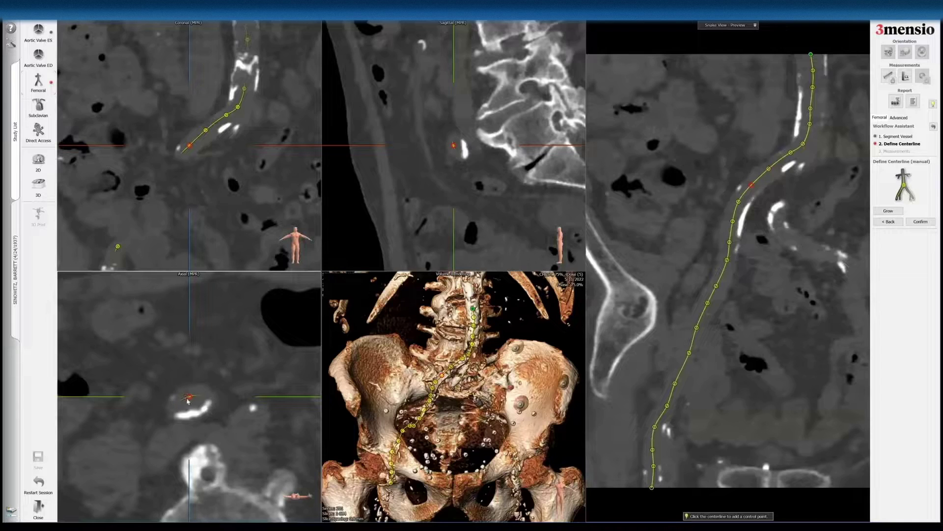
{"action": "scroll", "coordinate": [188, 401], "scroll_direction": "down", "scroll_amount": 3}
{"action": "scroll", "coordinate": [189, 409], "scroll_direction": "down", "scroll_amount": 3}
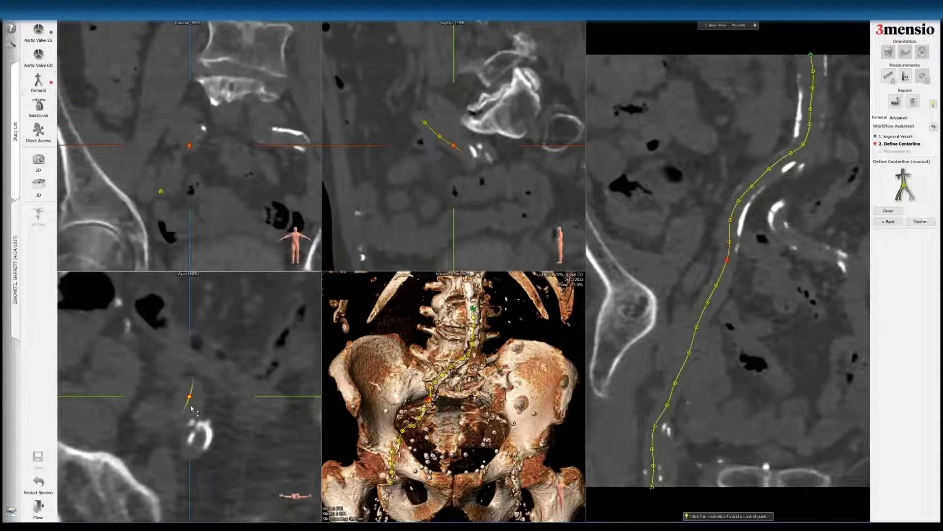
{"action": "scroll", "coordinate": [192, 408], "scroll_direction": "down", "scroll_amount": 5}
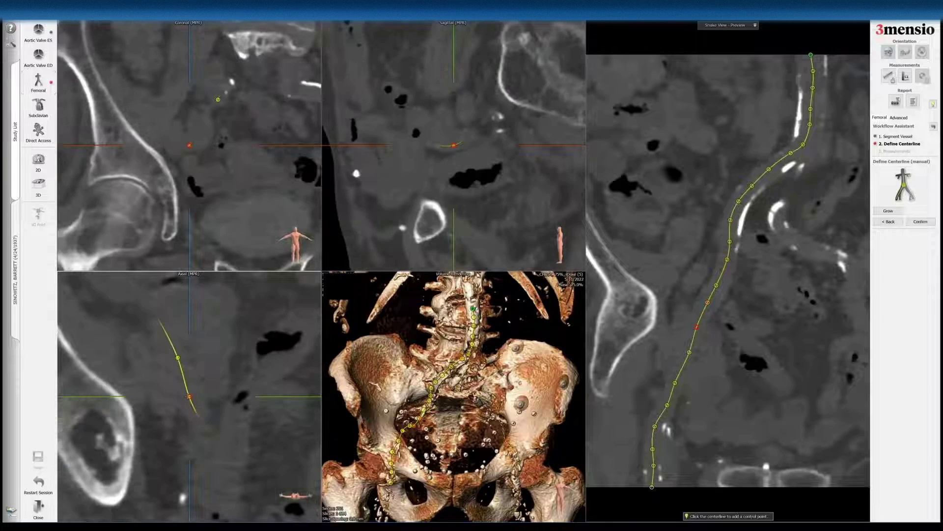
- Re-center the right centerline's control point within the external iliac artery lumen in the sagittal view
{"action": "scroll", "coordinate": [189, 396], "scroll_direction": "down", "scroll_amount": 2}
{"action": "scroll", "coordinate": [459, 149], "scroll_direction": "up", "scroll_amount": 2}
{"action": "left_click_drag", "start_coordinate": [454, 143], "coordinate": [454, 139]}
{"action": "scroll", "coordinate": [279, 173], "scroll_direction": "down", "scroll_amount": 2}
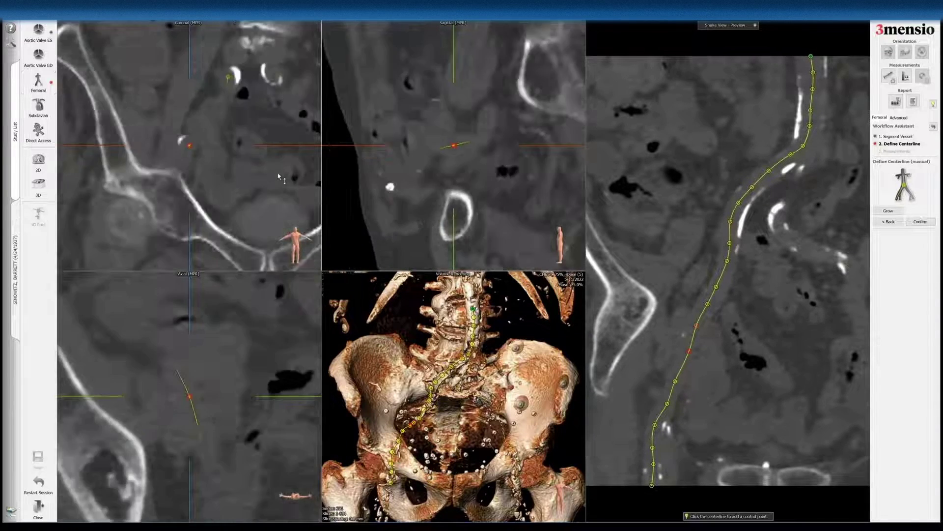
- Examine the remaining control points of the right centerline down to its end in the right femoral artery
{"action": "scroll", "coordinate": [275, 185], "scroll_direction": "down", "scroll_amount": 4}
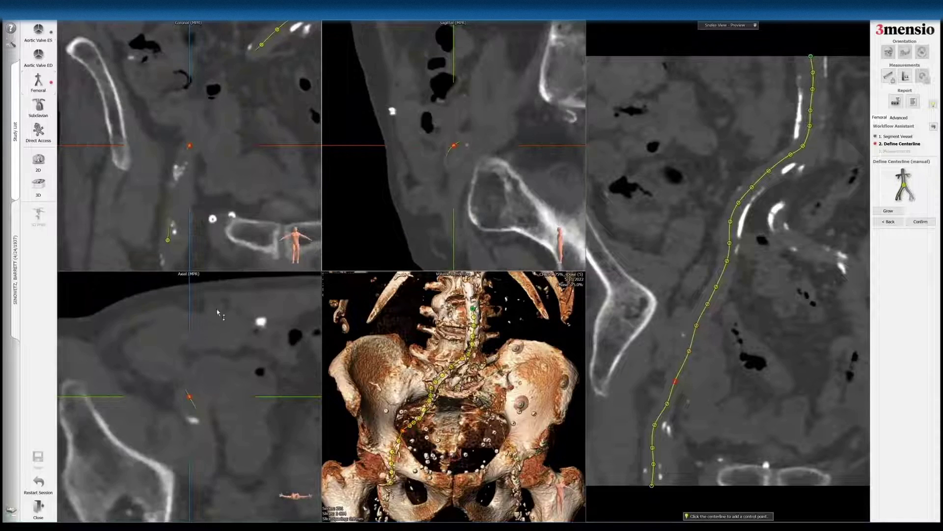
{"action": "scroll", "coordinate": [203, 399], "scroll_direction": "down", "scroll_amount": 2}
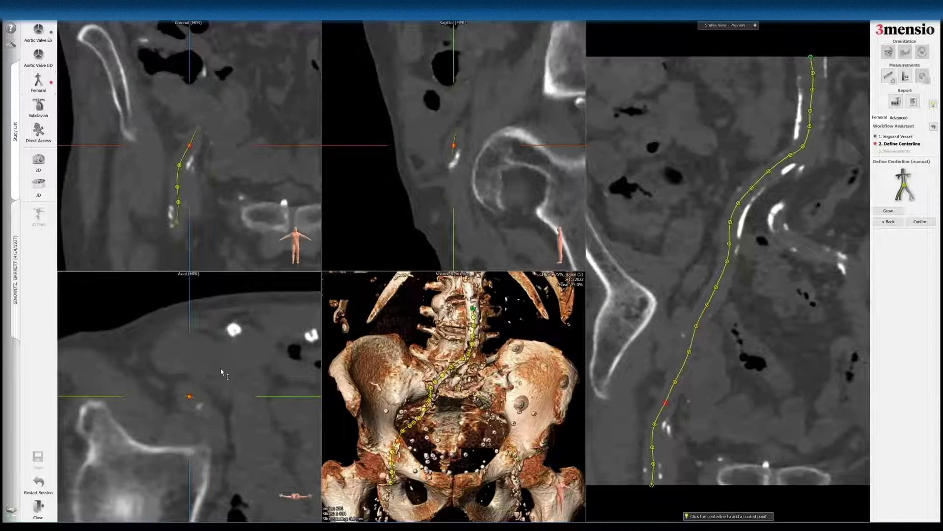
{"action": "scroll", "coordinate": [302, 393], "scroll_direction": "down", "scroll_amount": 1}
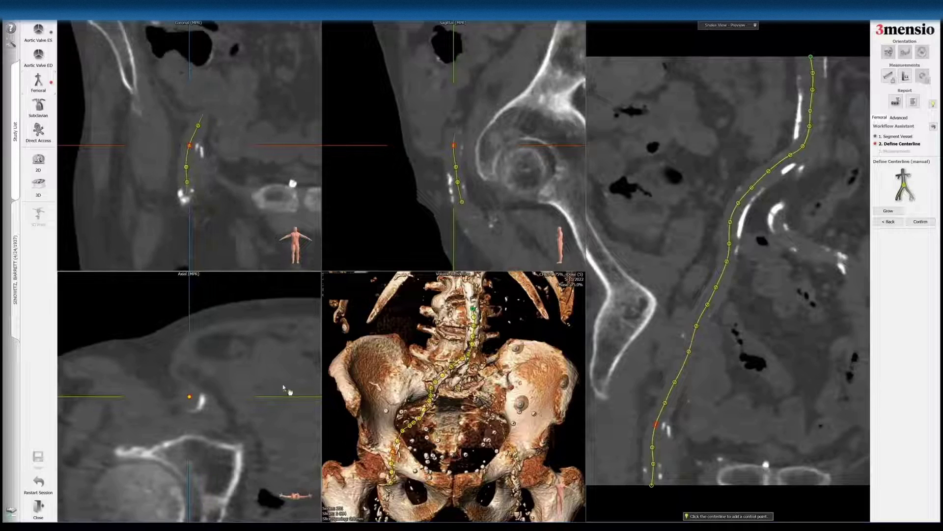
{"action": "scroll", "coordinate": [202, 399], "scroll_direction": "down", "scroll_amount": 4}
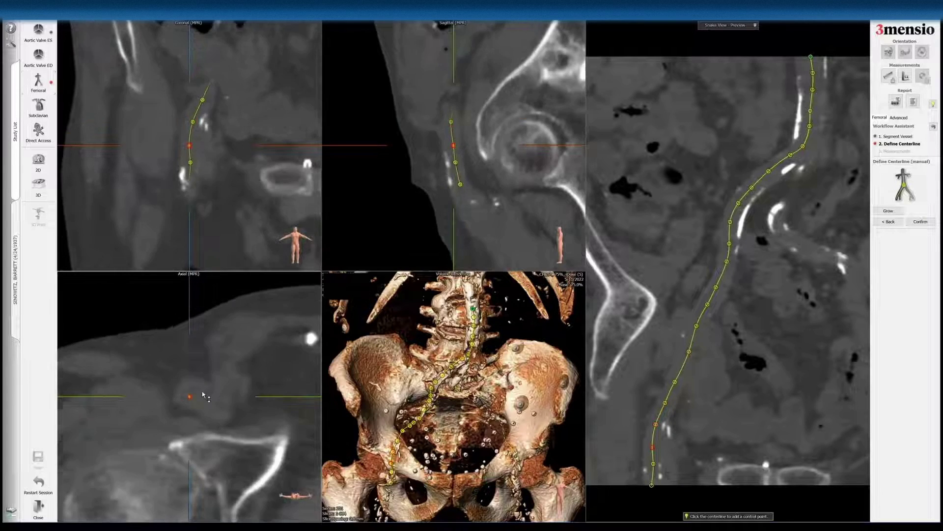
{"action": "scroll", "coordinate": [190, 405], "scroll_direction": "down", "scroll_amount": 1}
{"action": "scroll", "coordinate": [189, 399], "scroll_direction": "down", "scroll_amount": 2}
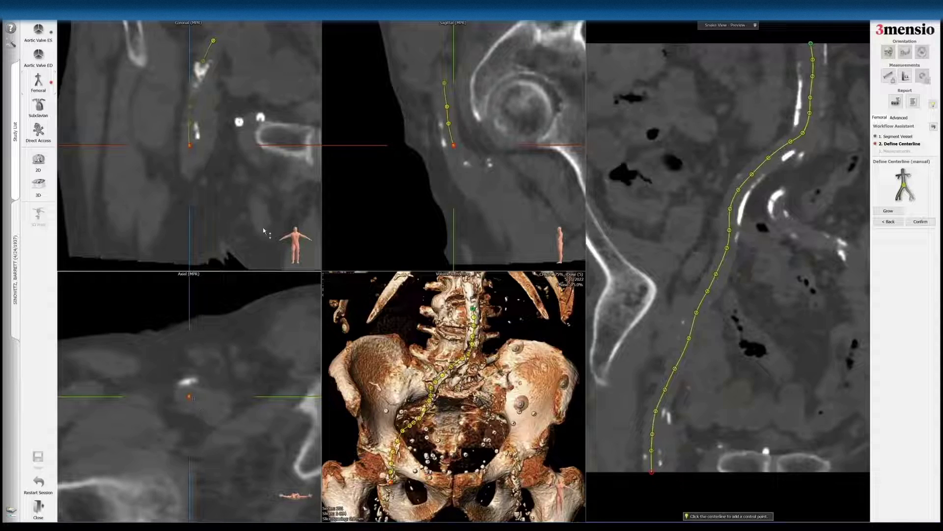
- Switch to the left centerline and check its control points from the aorta into the left common iliac artery
{"action": "left_click", "coordinate": [478, 374]}
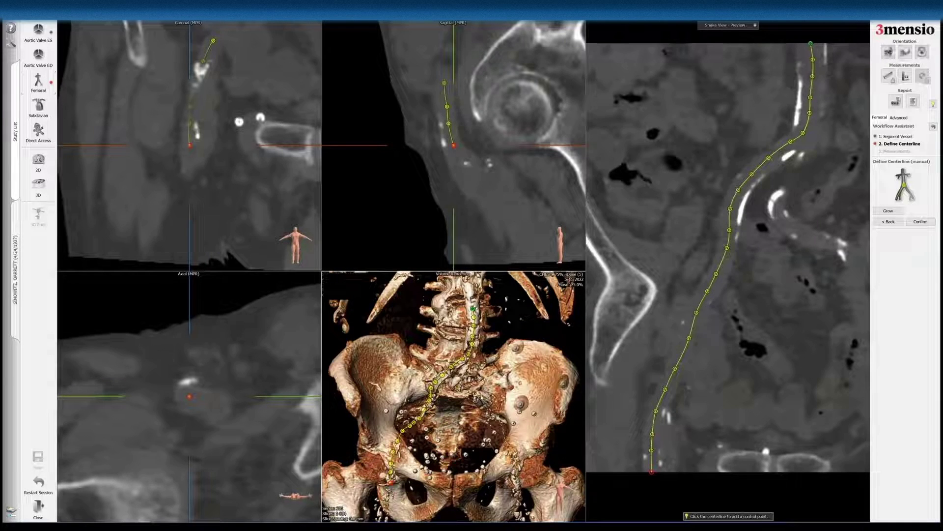
{"action": "left_click", "coordinate": [468, 393]}
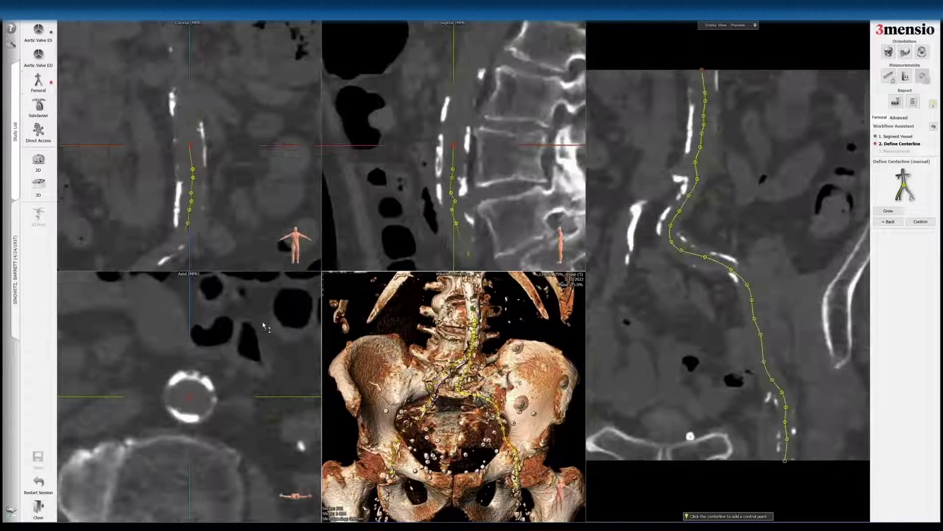
{"action": "scroll", "coordinate": [261, 339], "scroll_direction": "down", "scroll_amount": 4}
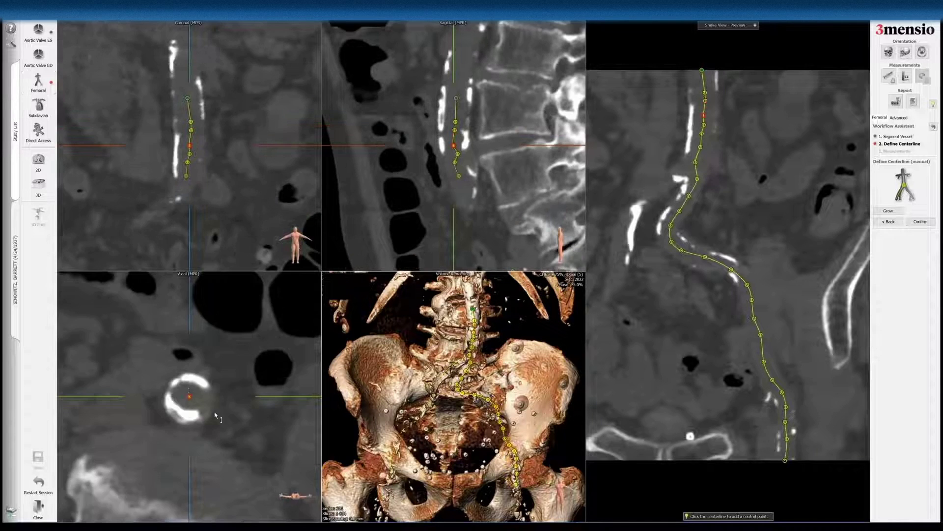
{"action": "scroll", "coordinate": [185, 396], "scroll_direction": "down", "scroll_amount": 4}
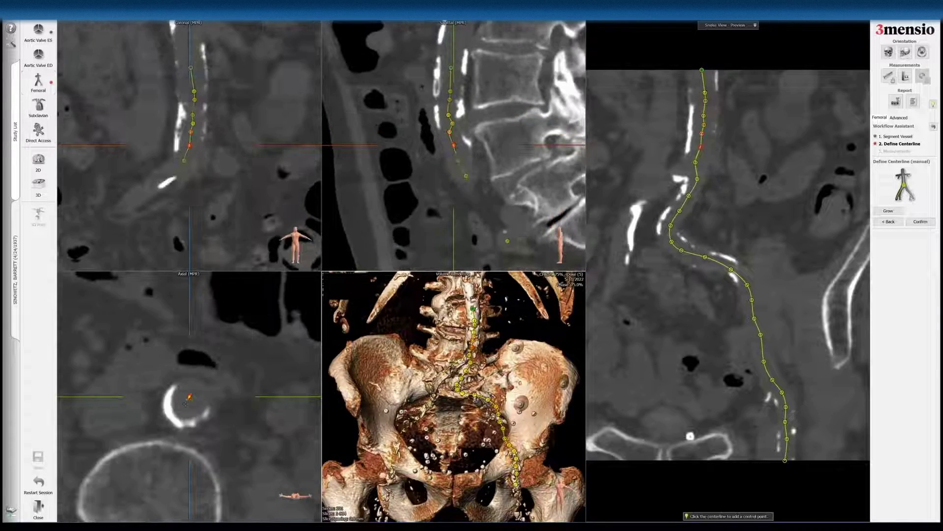
{"action": "scroll", "coordinate": [181, 430], "scroll_direction": "down", "scroll_amount": 5}
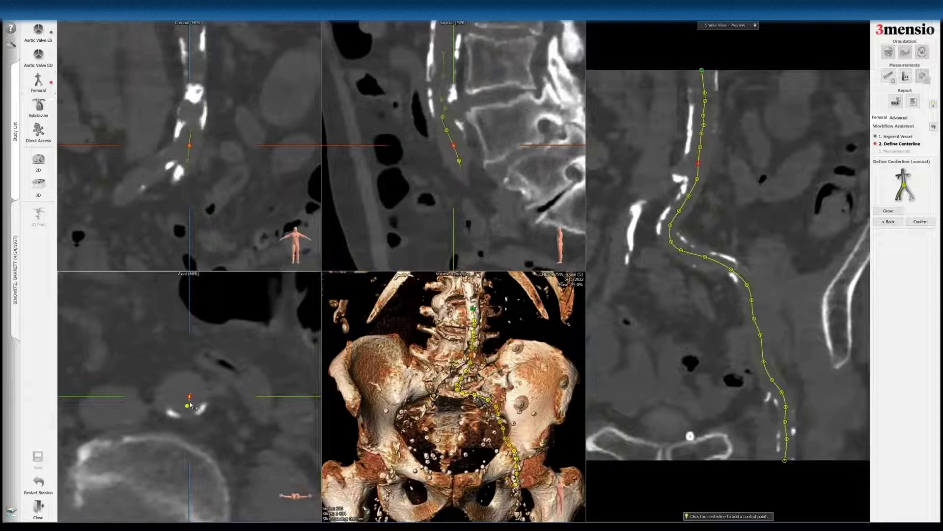
{"action": "scroll", "coordinate": [189, 418], "scroll_direction": "down", "scroll_amount": 4}
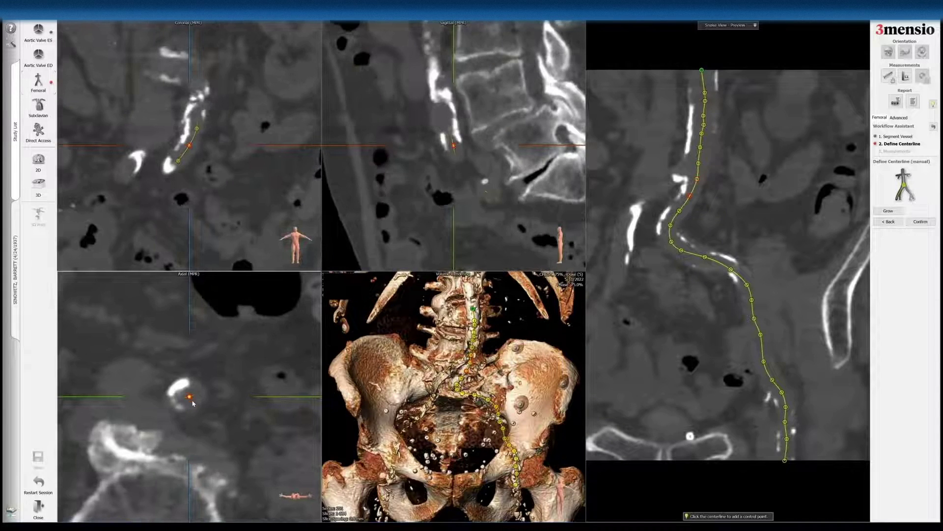
{"action": "scroll", "coordinate": [197, 411], "scroll_direction": "down", "scroll_amount": 5}
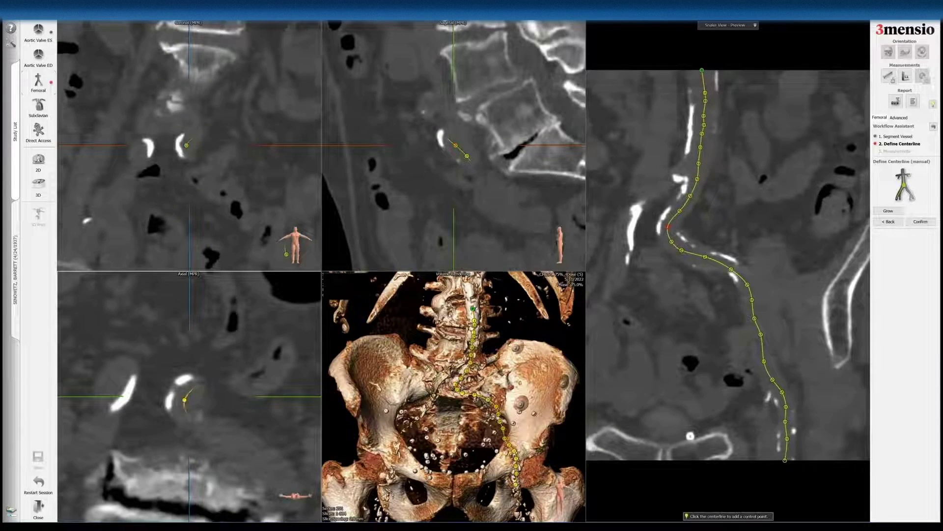
- Move the control point in the calcified distal left common iliac artery to the middle of the ring-shaped lumen in the sagittal view
{"action": "scroll", "coordinate": [195, 407], "scroll_direction": "down", "scroll_amount": 2}
{"action": "scroll", "coordinate": [189, 396], "scroll_direction": "down", "scroll_amount": 1}
{"action": "scroll", "coordinate": [190, 396], "scroll_direction": "down", "scroll_amount": 3}
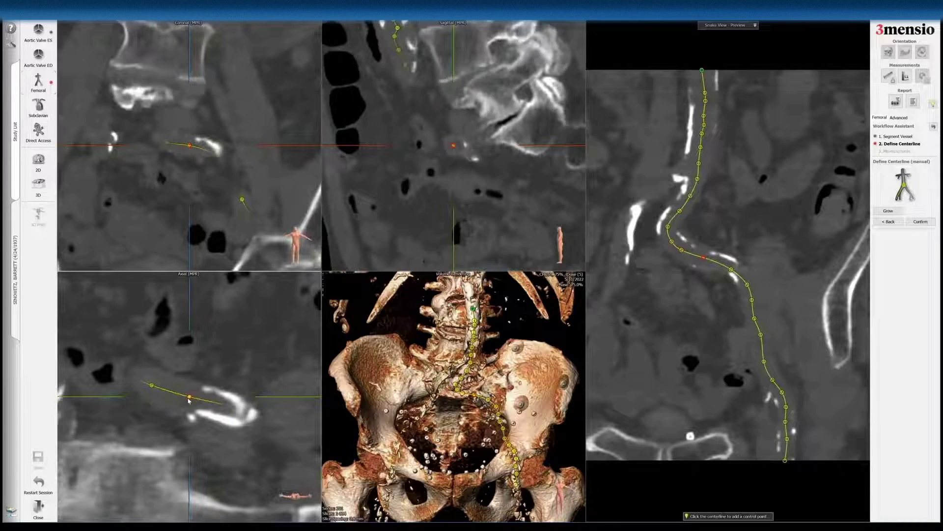
{"action": "key", "text": "Down"}
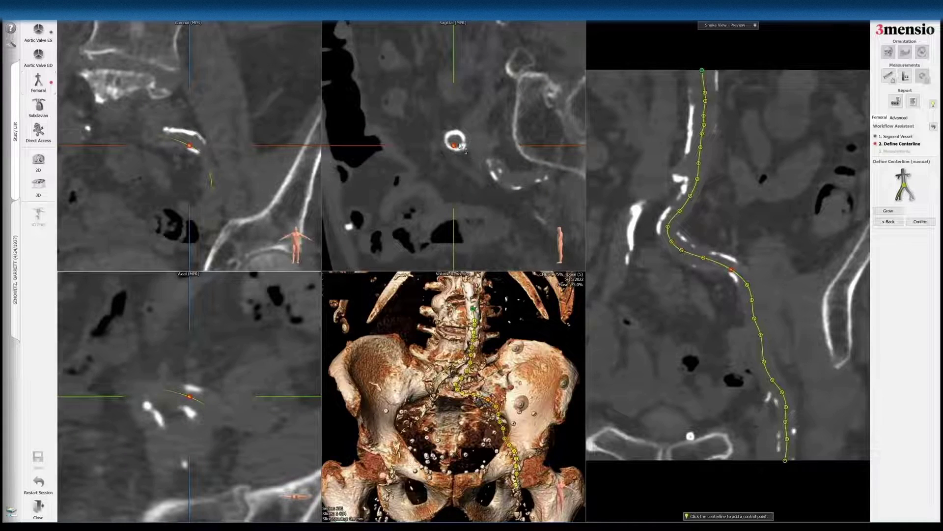
{"action": "left_click_drag", "start_coordinate": [454, 145], "coordinate": [455, 142]}
{"action": "scroll", "coordinate": [455, 146], "scroll_direction": "up", "scroll_amount": 2}
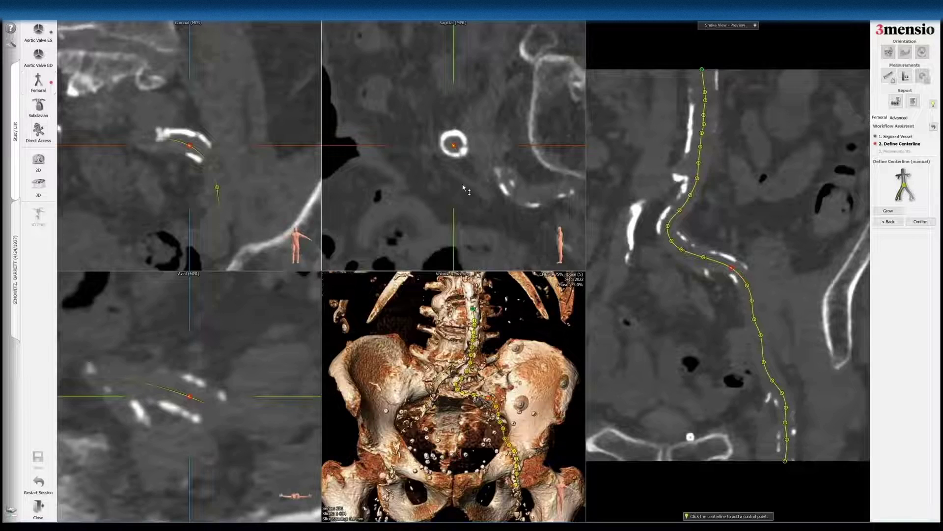
- Re-center the control point just past the calcified bend, at the start of the left external iliac artery, in the axial view
{"action": "key", "text": "Down"}
{"action": "key", "text": "Down"}
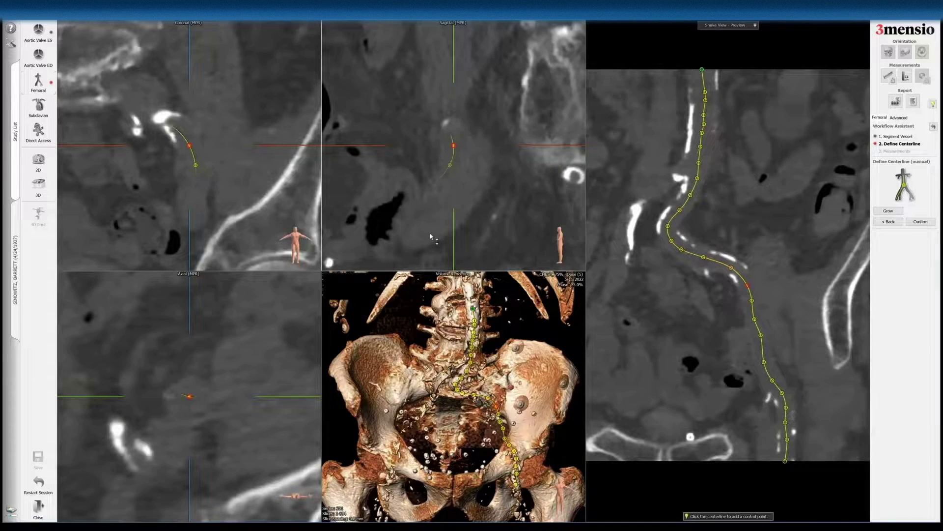
{"action": "scroll", "coordinate": [231, 363], "scroll_direction": "up", "scroll_amount": 2}
{"action": "left_click_drag", "start_coordinate": [194, 395], "coordinate": [196, 392]}
{"action": "scroll", "coordinate": [196, 393], "scroll_direction": "down", "scroll_amount": 3}
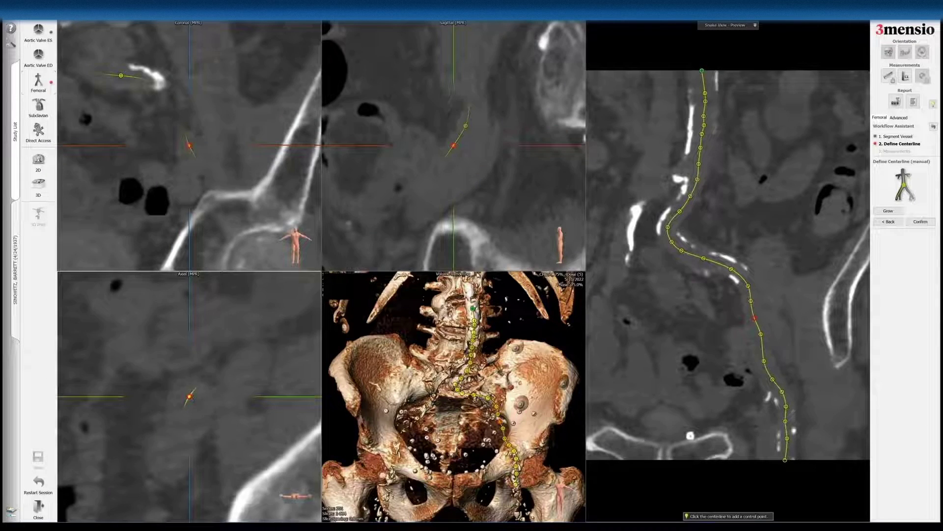
- Re-center the control point at the distal left external iliac artery, just above the calcified femoral segment, in the axial view
{"action": "scroll", "coordinate": [192, 401], "scroll_direction": "down", "scroll_amount": 2}
{"action": "scroll", "coordinate": [245, 353], "scroll_direction": "up", "scroll_amount": 1}
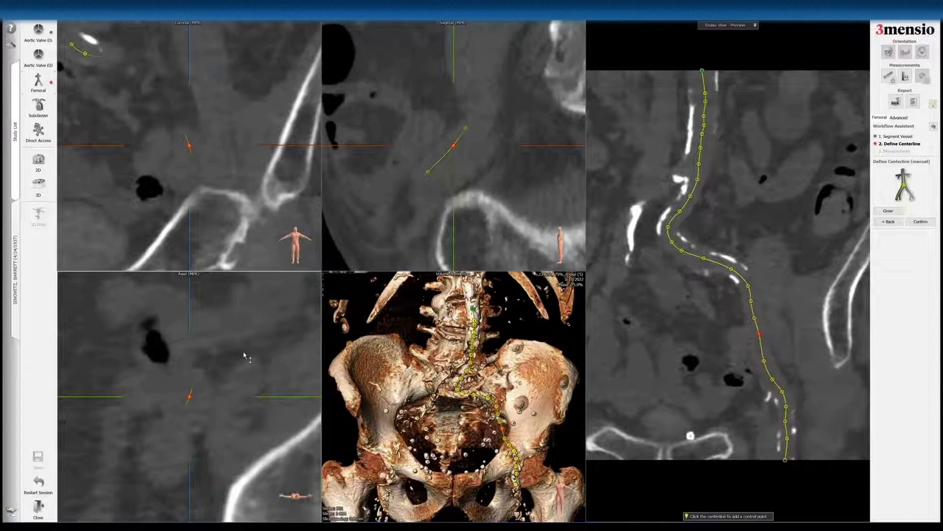
{"action": "scroll", "coordinate": [205, 411], "scroll_direction": "down", "scroll_amount": 3}
{"action": "scroll", "coordinate": [196, 391], "scroll_direction": "down", "scroll_amount": 3}
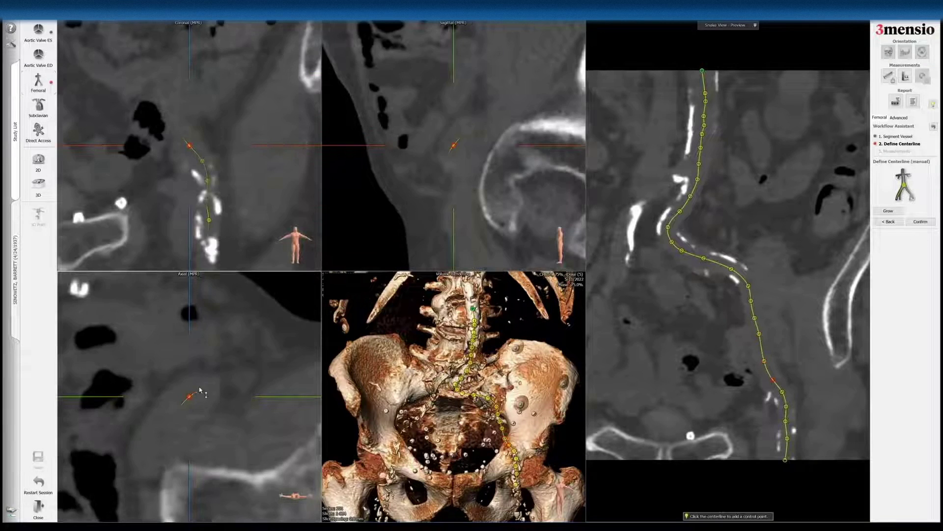
{"action": "left_click_drag", "start_coordinate": [189, 396], "coordinate": [187, 399]}
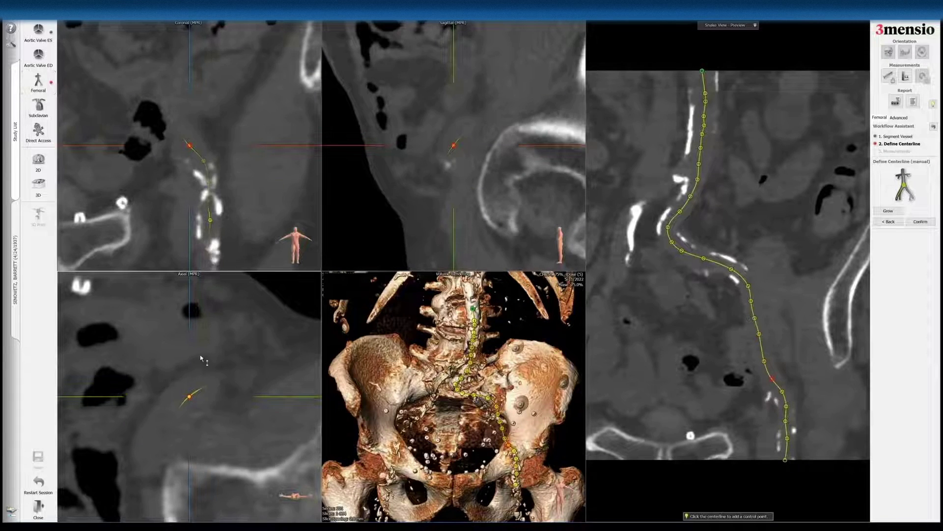
- Re-center the control point in the calcified left femoral artery beside the femoral head in the axial view
{"action": "scroll", "coordinate": [202, 357], "scroll_direction": "down", "scroll_amount": 2}
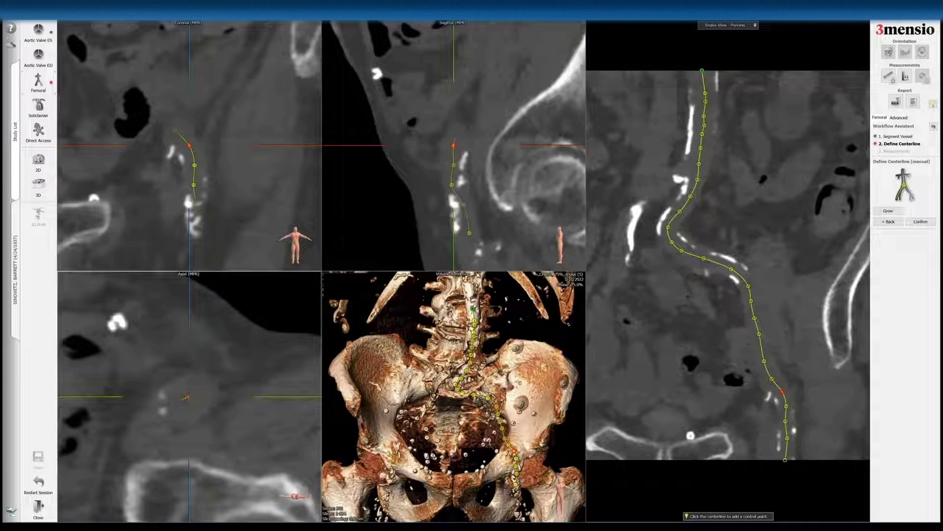
{"action": "scroll", "coordinate": [191, 394], "scroll_direction": "down", "scroll_amount": 2}
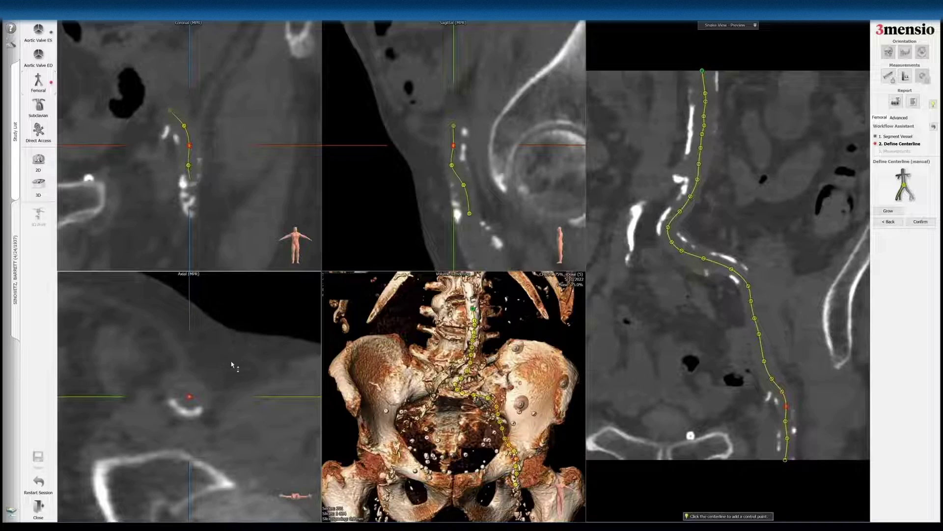
{"action": "scroll", "coordinate": [231, 365], "scroll_direction": "down", "scroll_amount": 2}
{"action": "left_click_drag", "start_coordinate": [190, 396], "coordinate": [191, 398]}
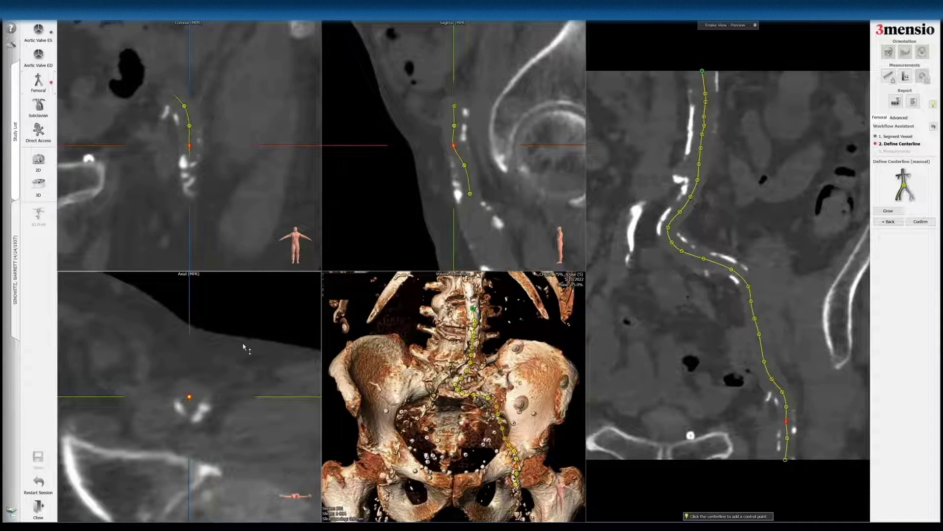
- Move the end point of the left centerline slightly further down the femoral artery in the sagittal view
{"action": "scroll", "coordinate": [243, 347], "scroll_direction": "down", "scroll_amount": 3}
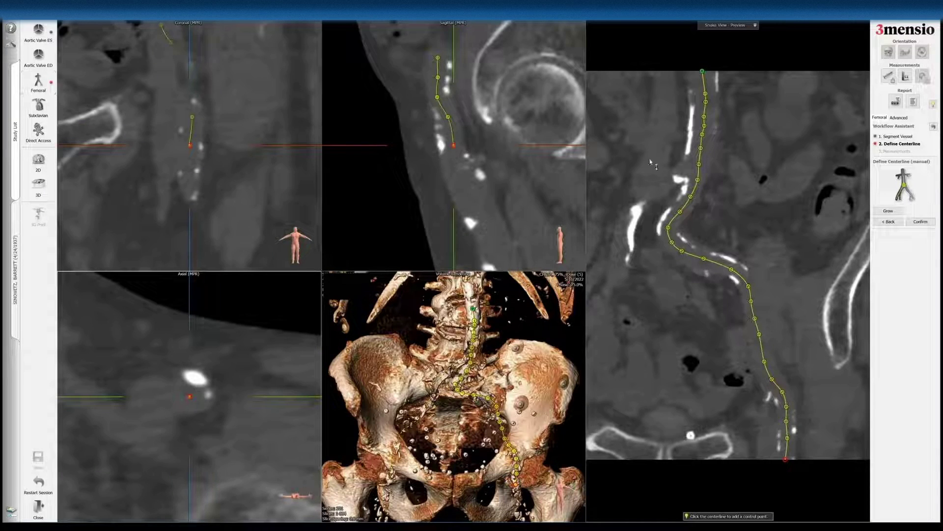
{"action": "scroll", "coordinate": [511, 191], "scroll_direction": "down", "scroll_amount": 3}
{"action": "scroll", "coordinate": [512, 192], "scroll_direction": "up", "scroll_amount": 3}
{"action": "scroll", "coordinate": [512, 192], "scroll_direction": "down", "scroll_amount": 5}
{"action": "scroll", "coordinate": [513, 191], "scroll_direction": "up", "scroll_amount": 4}
{"action": "scroll", "coordinate": [514, 191], "scroll_direction": "up", "scroll_amount": 2}
{"action": "left_click_drag", "start_coordinate": [454, 145], "coordinate": [454, 155]}
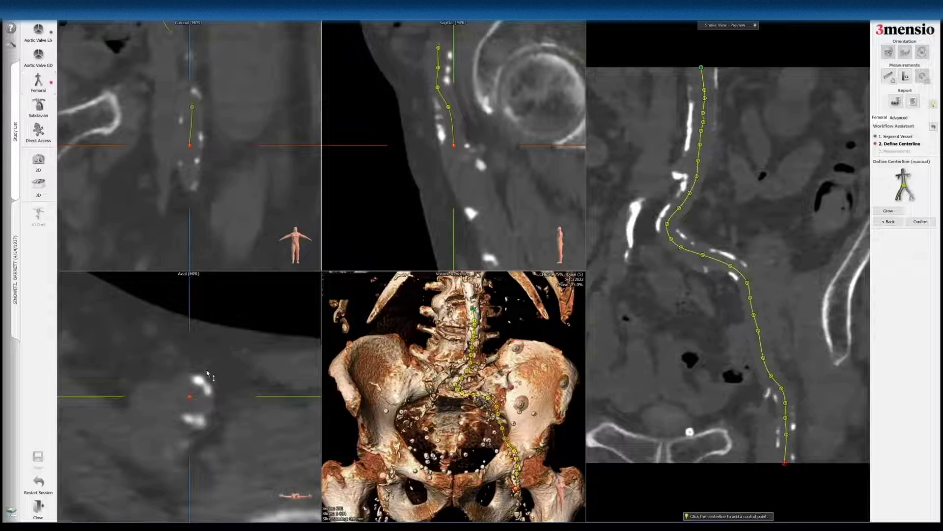
- Confirm the finished centerlines and change the axial overview to the Angio view
{"action": "scroll", "coordinate": [209, 377], "scroll_direction": "down", "scroll_amount": 4}
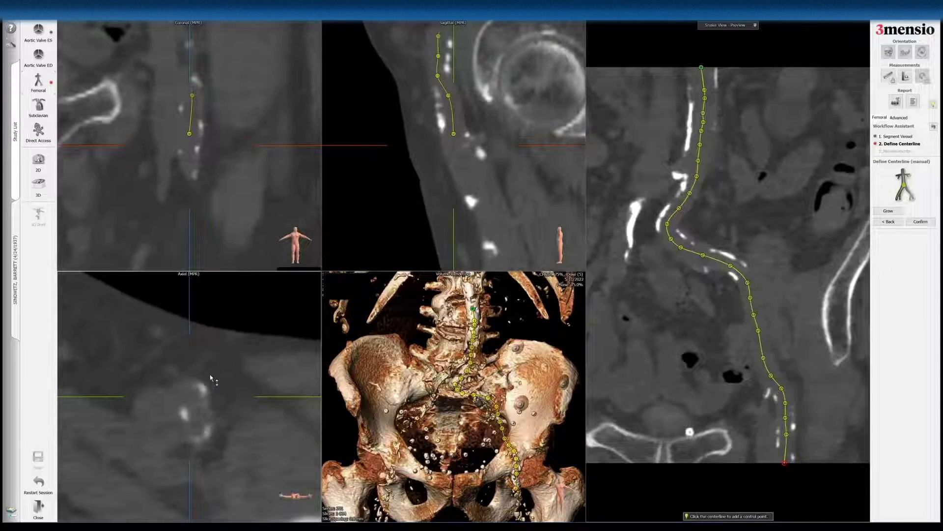
{"action": "scroll", "coordinate": [211, 378], "scroll_direction": "down", "scroll_amount": 2}
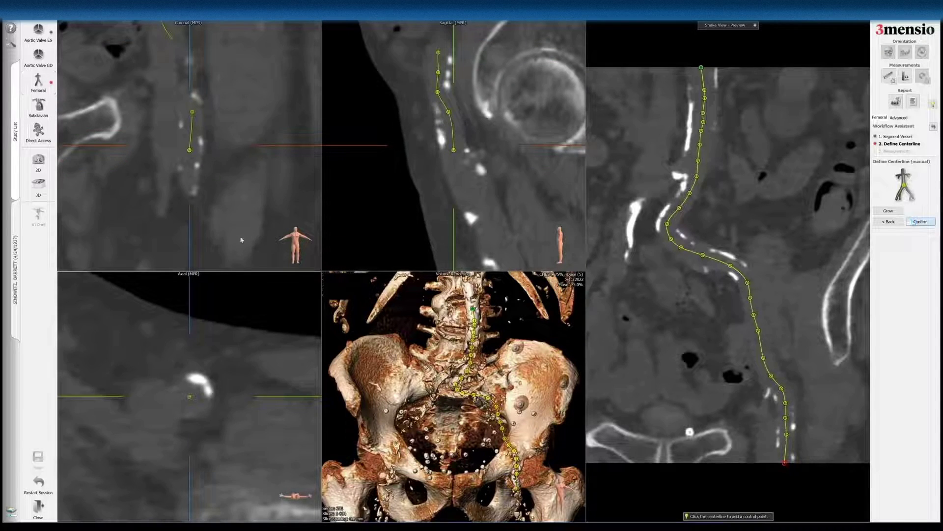
{"action": "key", "text": "Return"}
{"action": "left_click", "coordinate": [182, 362]}
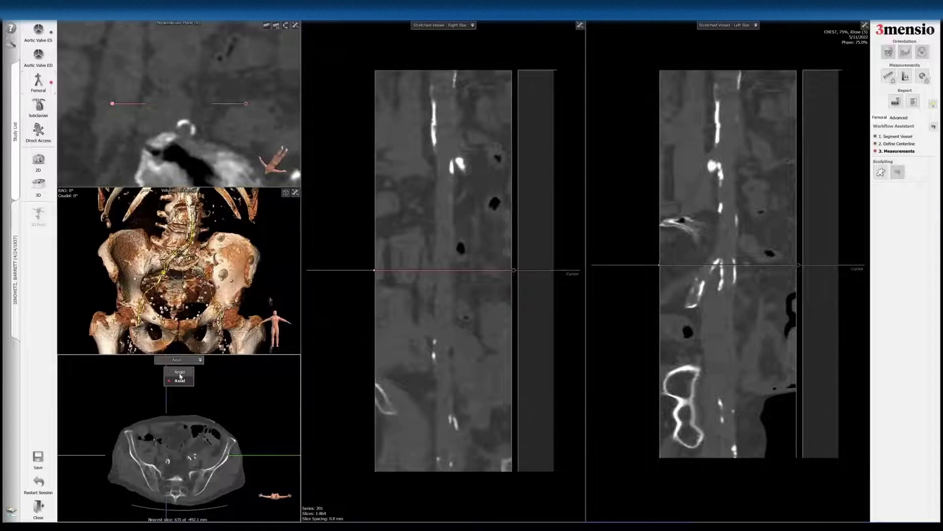
{"action": "left_click", "coordinate": [181, 376]}
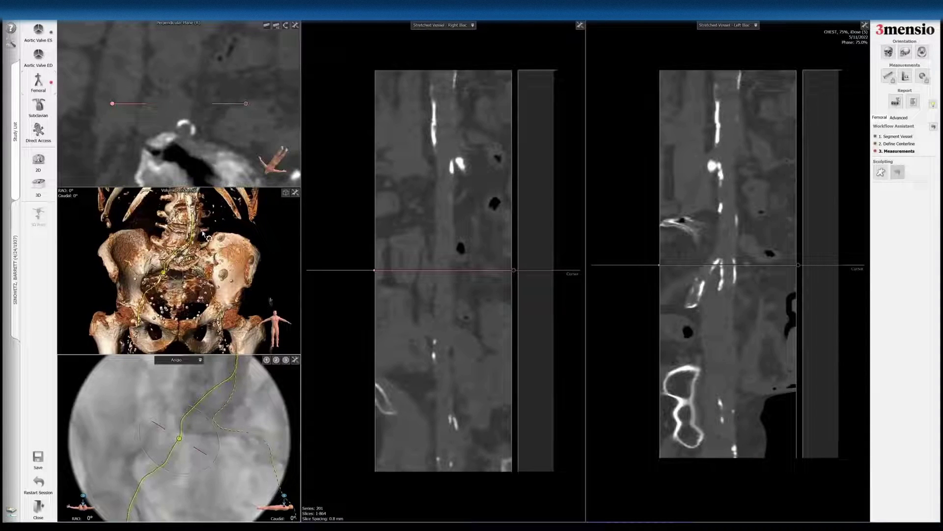
- Measure the minimum and maximum diameter of the right femoral artery near the lower end and label it Right Femoral Diameter
{"action": "left_click_drag", "start_coordinate": [400, 414], "coordinate": [398, 439]}
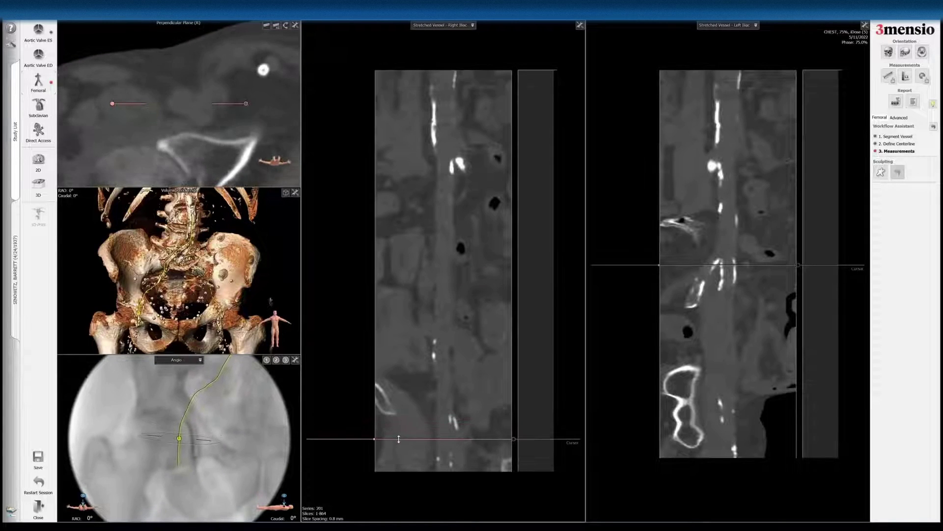
{"action": "right_click_drag", "start_coordinate": [202, 115], "coordinate": [195, 92]}
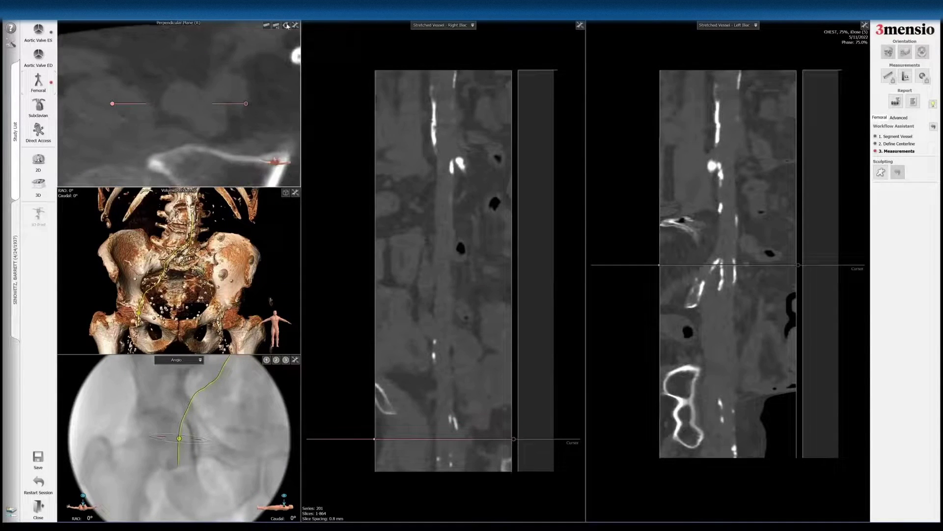
{"action": "left_click", "coordinate": [276, 26]}
{"action": "left_click", "coordinate": [199, 99]}
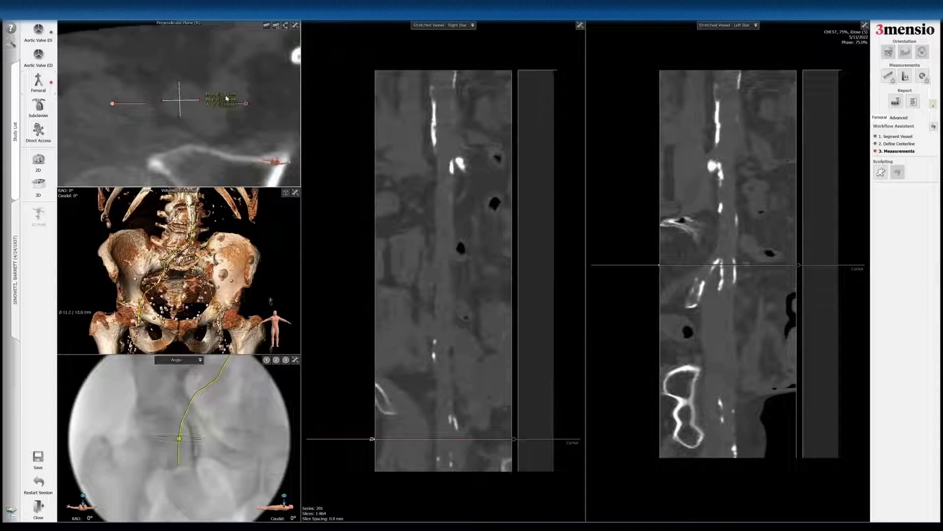
{"action": "right_click", "coordinate": [226, 96]}
{"action": "left_click", "coordinate": [243, 112]}
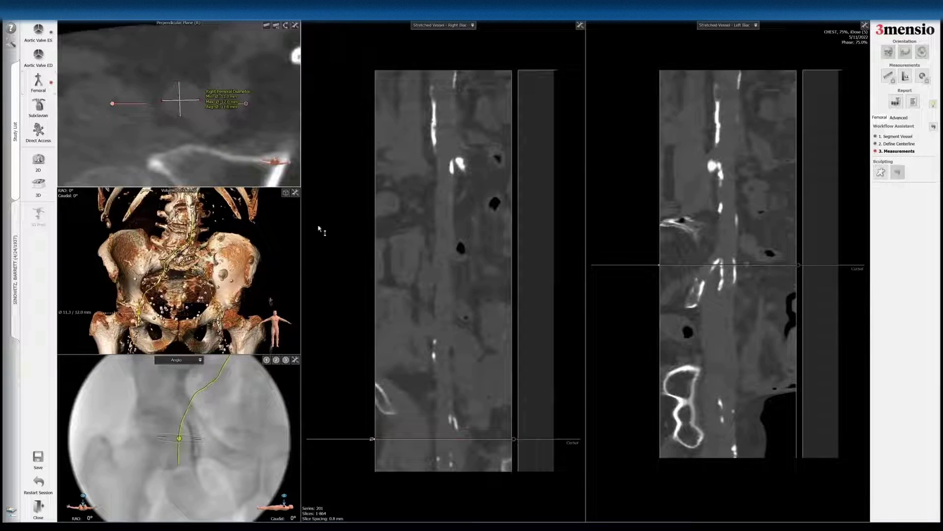
- Measure the right artery's diameter at the calcified plaque above the femoral level and further up, labeling the upper one Right External Iliac Diameter
{"action": "left_click_drag", "start_coordinate": [446, 436], "coordinate": [445, 411]}
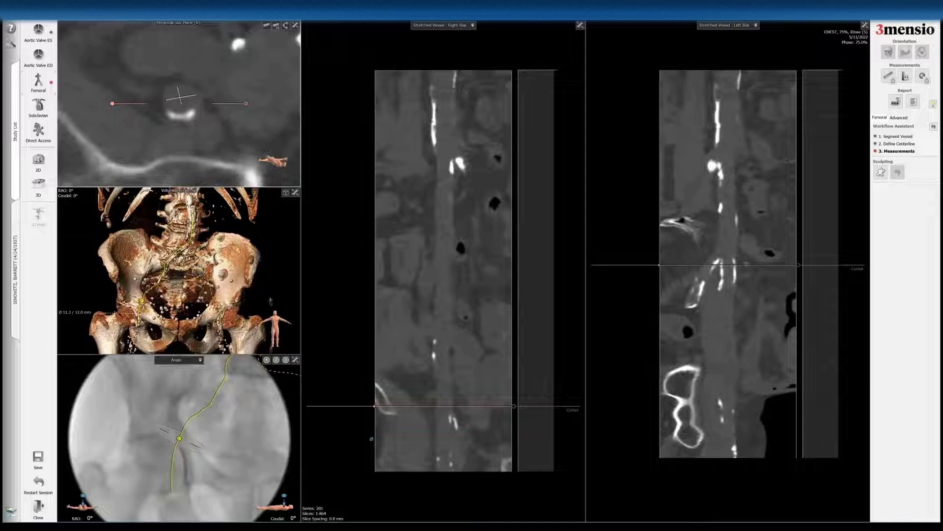
{"action": "left_click", "coordinate": [183, 112]}
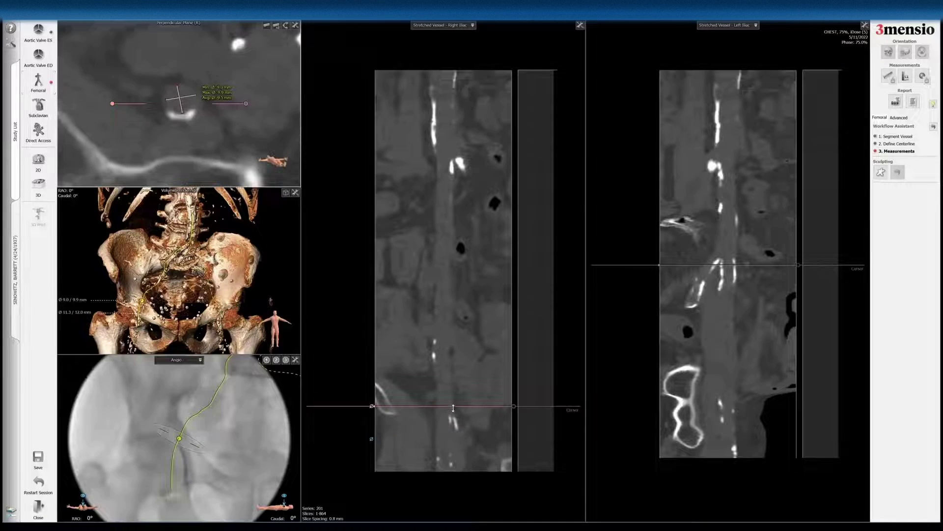
{"action": "left_click_drag", "start_coordinate": [453, 388], "coordinate": [441, 347]}
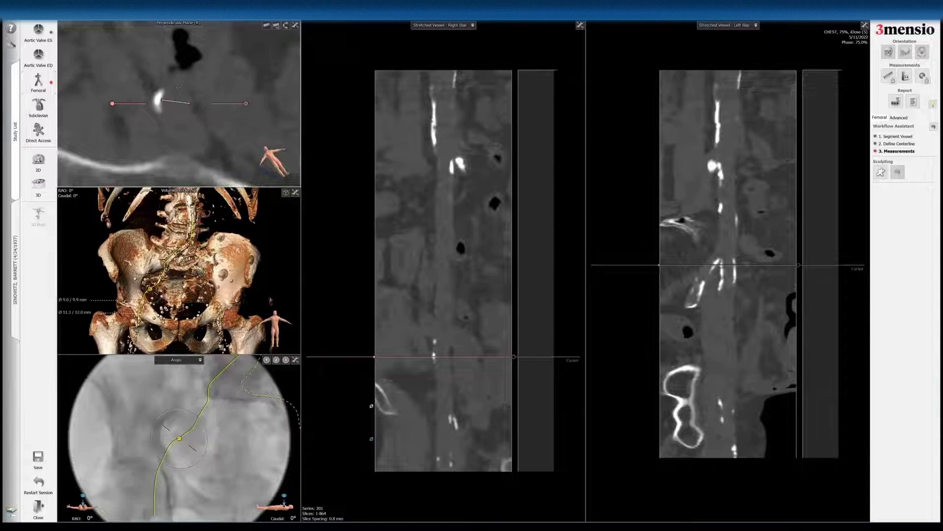
{"action": "left_click", "coordinate": [169, 102]}
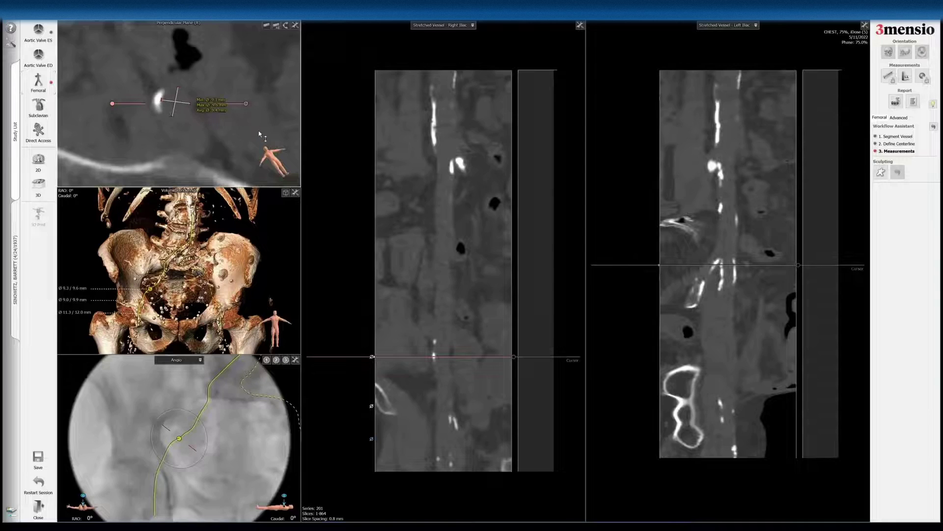
{"action": "right_click", "coordinate": [211, 103]}
{"action": "left_click", "coordinate": [241, 112]}
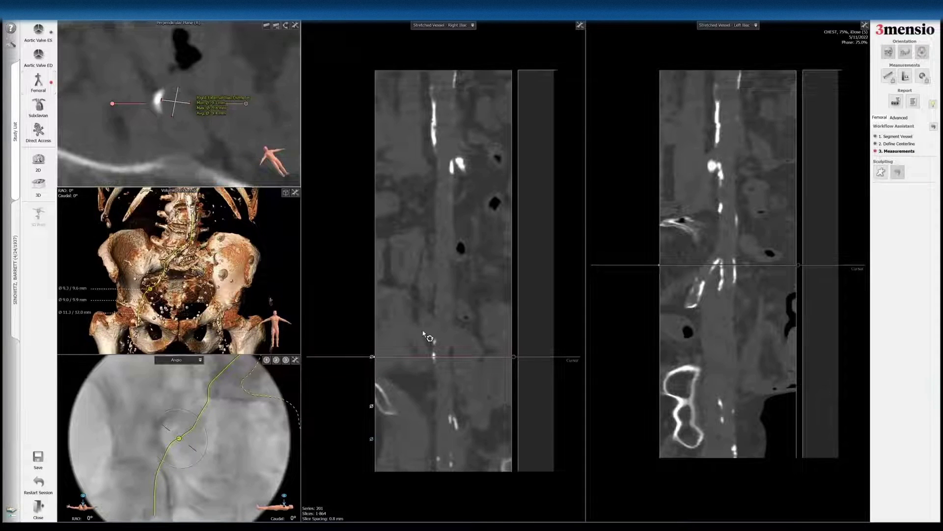
- Measure the right common iliac artery, label it Right Common Iliac Diameter, and add another diameter at the calcification near the aortic bifurcation
{"action": "left_click_drag", "start_coordinate": [443, 354], "coordinate": [430, 202]}
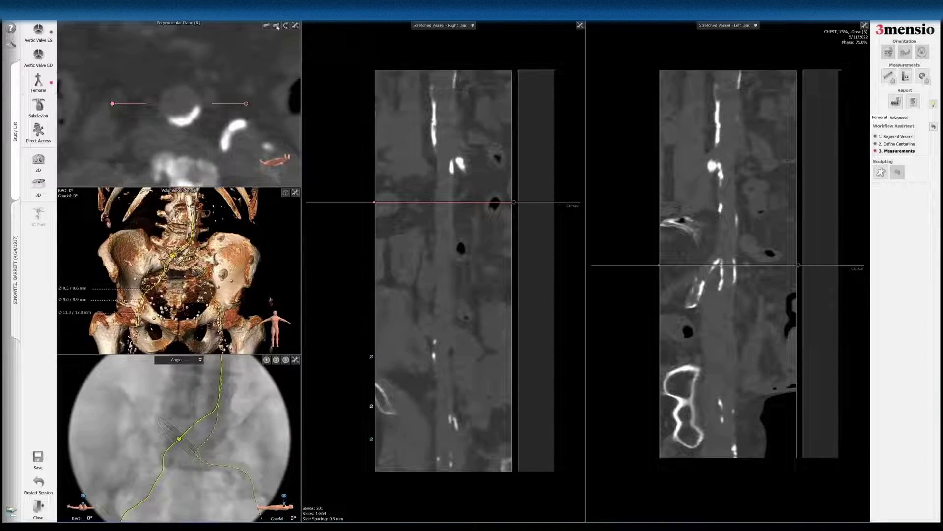
{"action": "mouse_move", "coordinate": [163, 107]}
{"action": "left_mouse_down"}
{"action": "mouse_move", "coordinate": [193, 91]}
{"action": "mouse_move", "coordinate": [181, 103]}
{"action": "mouse_move", "coordinate": [187, 112]}
{"action": "left_mouse_up"}
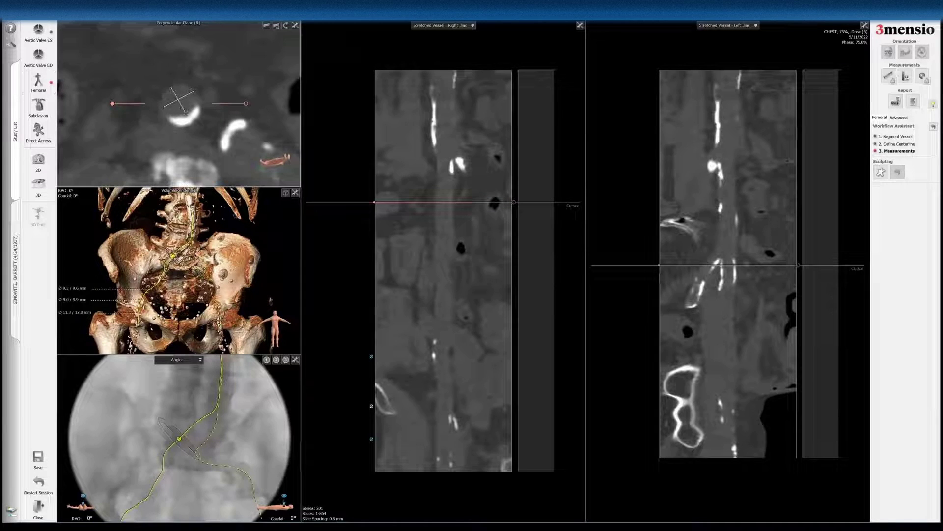
{"action": "right_click", "coordinate": [217, 88]}
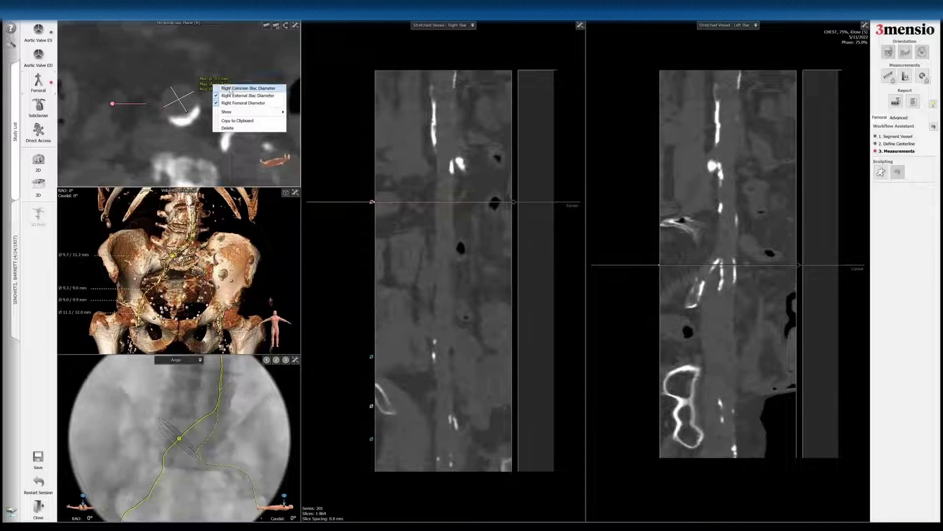
{"action": "left_click", "coordinate": [230, 90]}
{"action": "left_click_drag", "start_coordinate": [440, 202], "coordinate": [435, 164]}
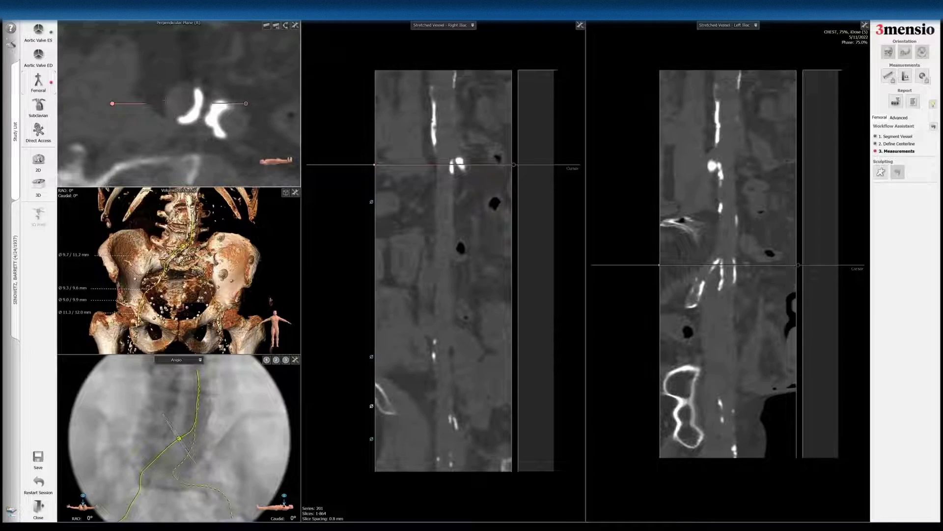
{"action": "left_click_drag", "start_coordinate": [167, 95], "coordinate": [179, 113]}
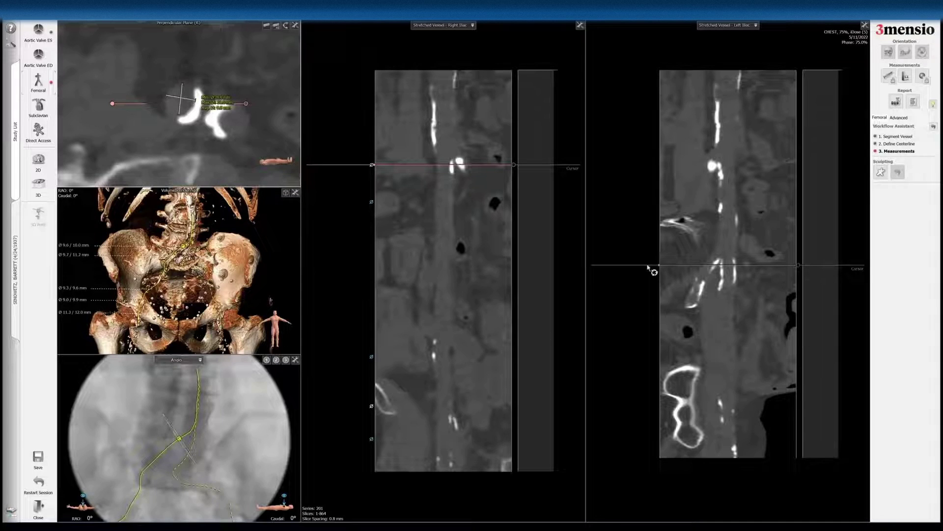
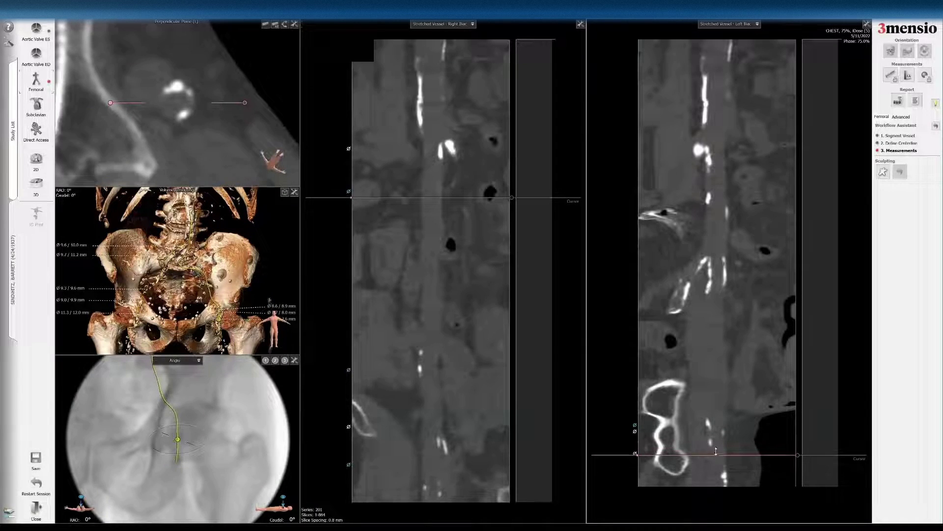
- Measure the left artery's diameter at the calcified femoral segment and in the uncalcified stretch above, labeling the upper one Left External Iliac Diameter
{"action": "left_click", "coordinate": [180, 93]}
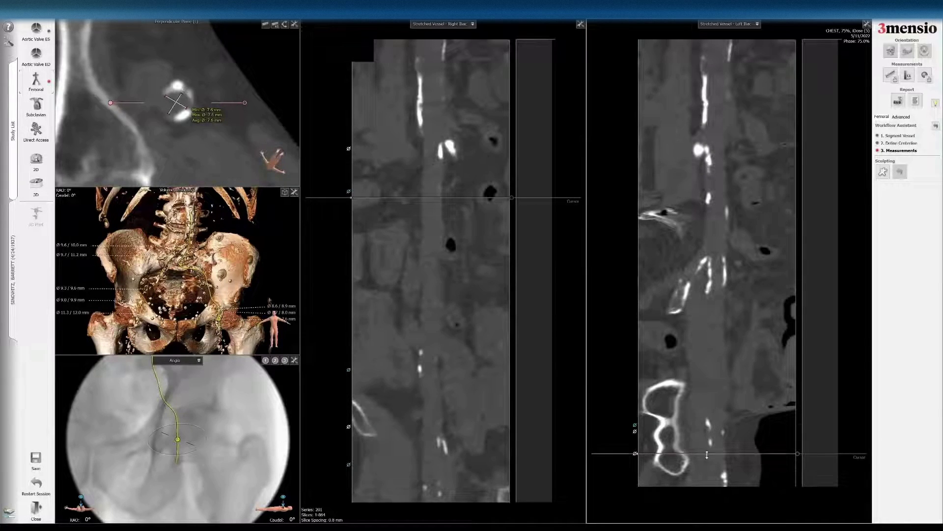
{"action": "left_click_drag", "start_coordinate": [709, 450], "coordinate": [709, 426]}
{"action": "left_click_drag", "start_coordinate": [707, 395], "coordinate": [712, 354]}
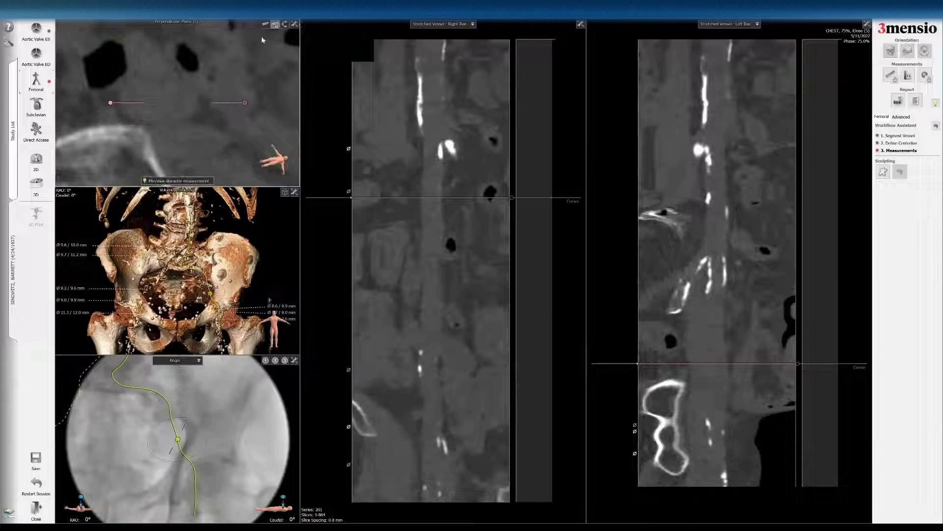
{"action": "left_click", "coordinate": [194, 108]}
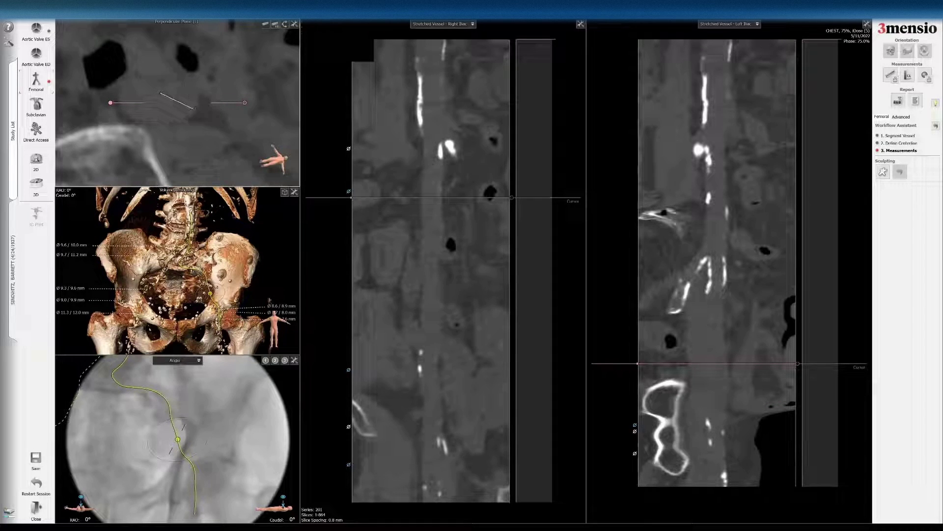
{"action": "left_click", "coordinate": [183, 84]}
{"action": "left_click", "coordinate": [169, 116]}
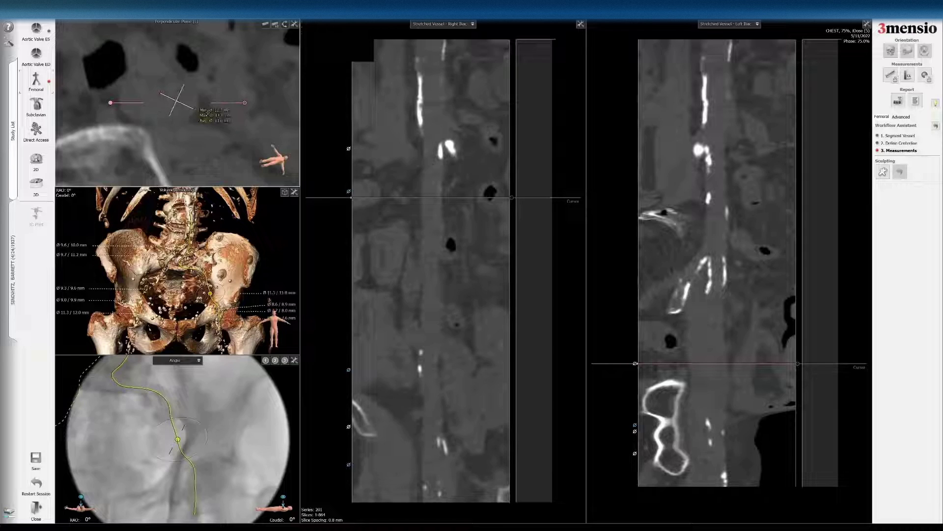
{"action": "right_click", "coordinate": [208, 113]}
{"action": "left_click", "coordinate": [219, 124]}
- Measure the lumen inside the ring-shaped calcification of the left iliac artery and assign it as Left External Iliac Diameter
{"action": "left_click_drag", "start_coordinate": [721, 363], "coordinate": [709, 284]}
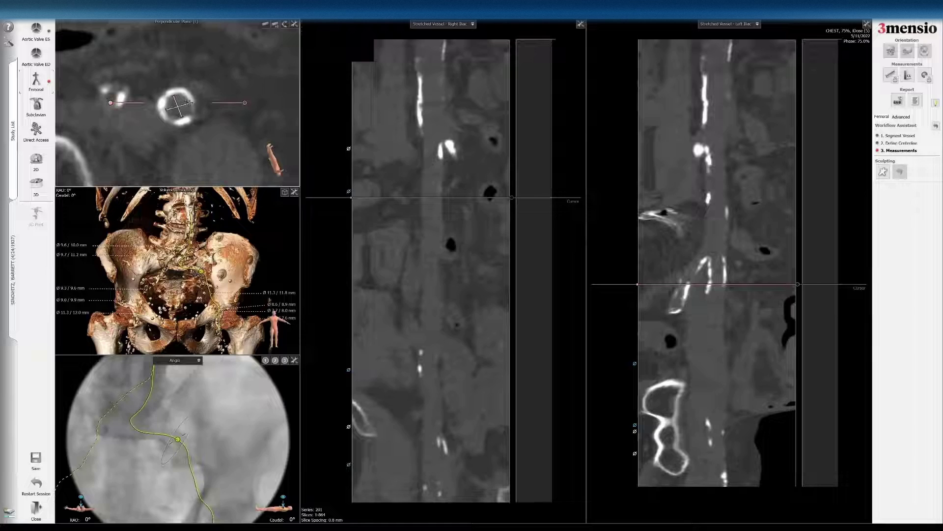
{"action": "left_click", "coordinate": [188, 103]}
{"action": "right_click", "coordinate": [197, 100]}
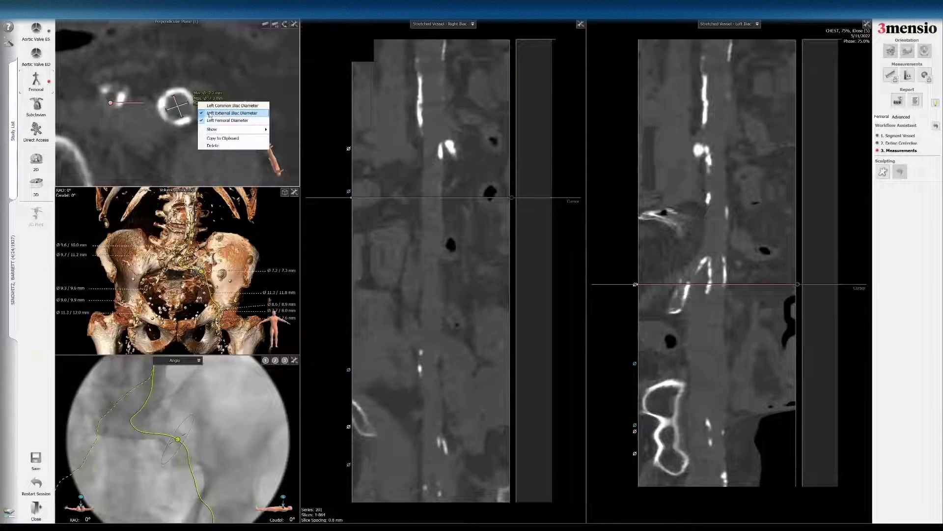
{"action": "left_click", "coordinate": [210, 113]}
- Measure the left iliac artery's diameter at the upper calcification near the aortic bifurcation and label it Left Common Iliac Diameter
{"action": "left_click_drag", "start_coordinate": [720, 282], "coordinate": [696, 153]}
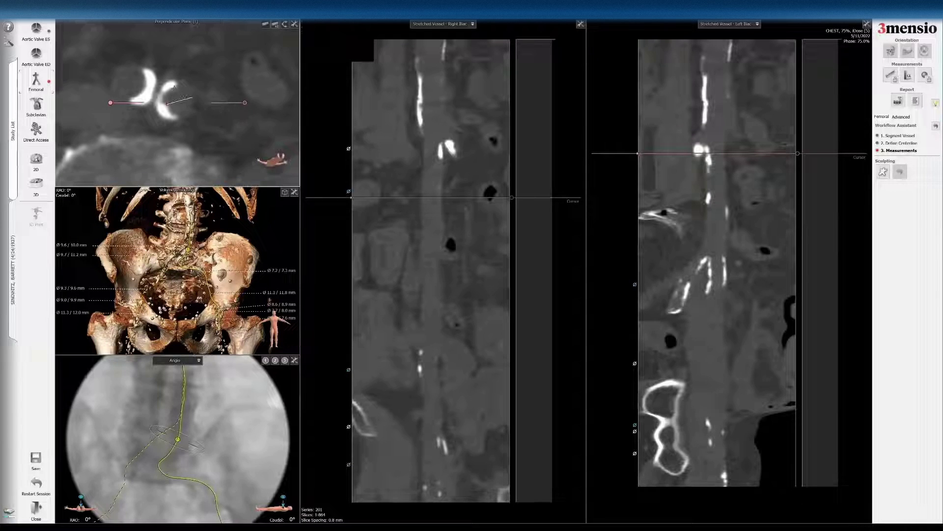
{"action": "left_click", "coordinate": [216, 102]}
{"action": "right_click", "coordinate": [222, 99]}
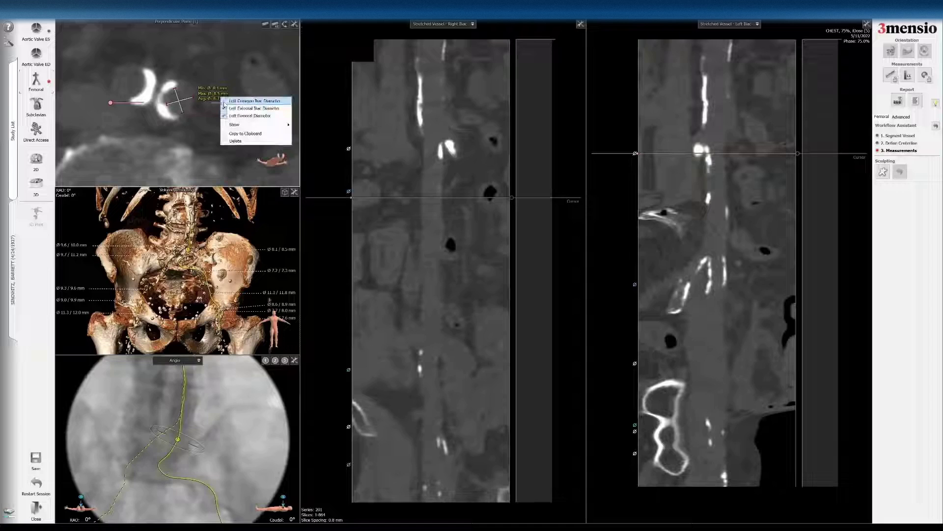
{"action": "left_click", "coordinate": [225, 101]}
- Start a report screenshot of the volume rendering and arrange the right-side embedded diameter pictures around the pelvis without overlap
{"action": "left_click_drag", "start_coordinate": [708, 155], "coordinate": [727, 263]}
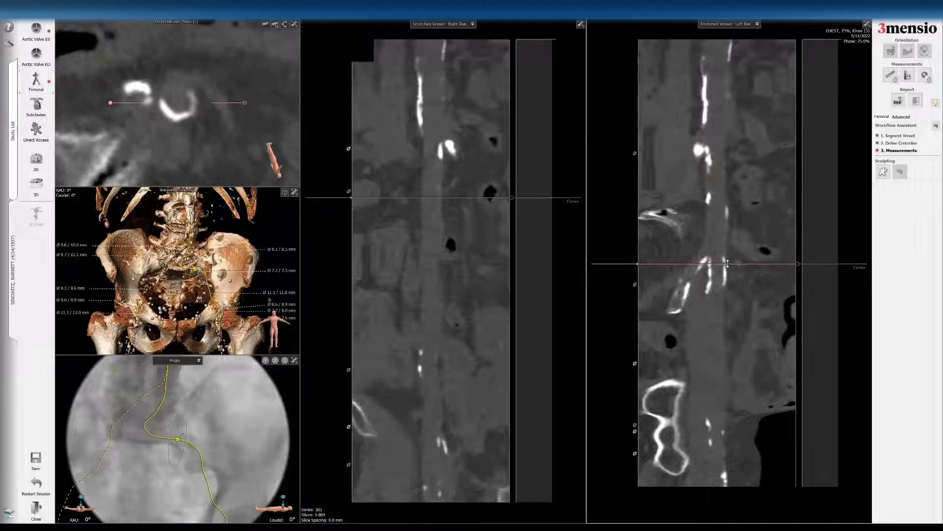
{"action": "right_click", "coordinate": [235, 208]}
{"action": "left_click", "coordinate": [246, 211]}
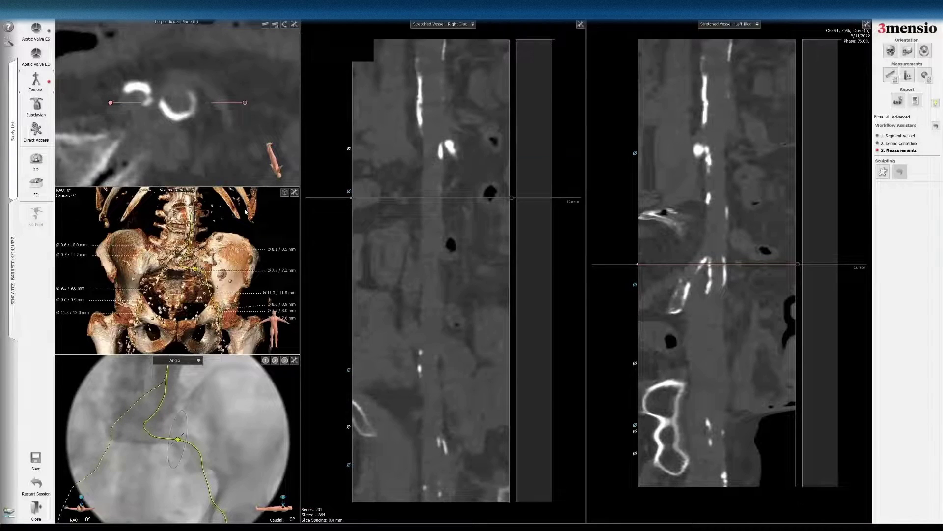
{"action": "left_click_drag", "start_coordinate": [309, 185], "coordinate": [414, 185]}
{"action": "left_click_drag", "start_coordinate": [309, 218], "coordinate": [358, 186]}
{"action": "left_click_drag", "start_coordinate": [313, 251], "coordinate": [311, 232]}
{"action": "left_click_drag", "start_coordinate": [318, 314], "coordinate": [317, 294]}
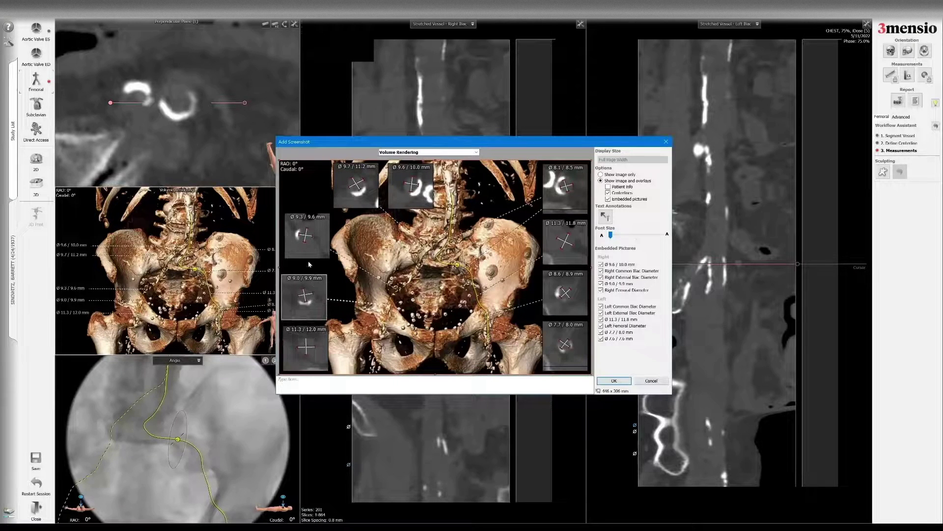
- Spread out the left-side embedded diameter pictures across the upper edge and left-hip side of the rendering so each one is readable
{"action": "left_click_drag", "start_coordinate": [550, 185], "coordinate": [469, 185]}
{"action": "left_click_drag", "start_coordinate": [551, 188], "coordinate": [529, 184]}
{"action": "left_click_drag", "start_coordinate": [564, 240], "coordinate": [515, 240]}
{"action": "left_click", "coordinate": [559, 280]}
{"action": "left_click_drag", "start_coordinate": [559, 280], "coordinate": [556, 230]}
{"action": "left_click_drag", "start_coordinate": [568, 341], "coordinate": [566, 301]}
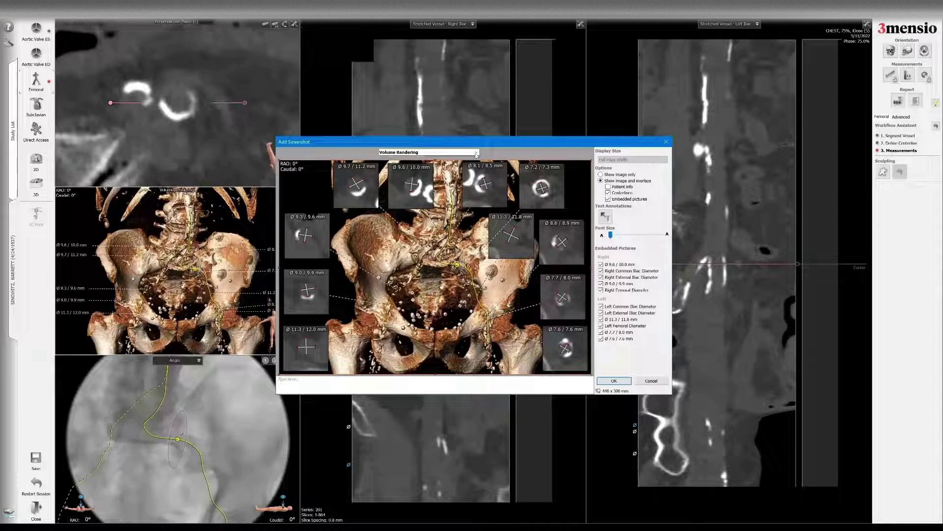
- Title the volume rendering screenshot Femoral Overview and add it to the report
{"action": "left_click", "coordinate": [459, 153]}
{"action": "left_click", "coordinate": [432, 159]}
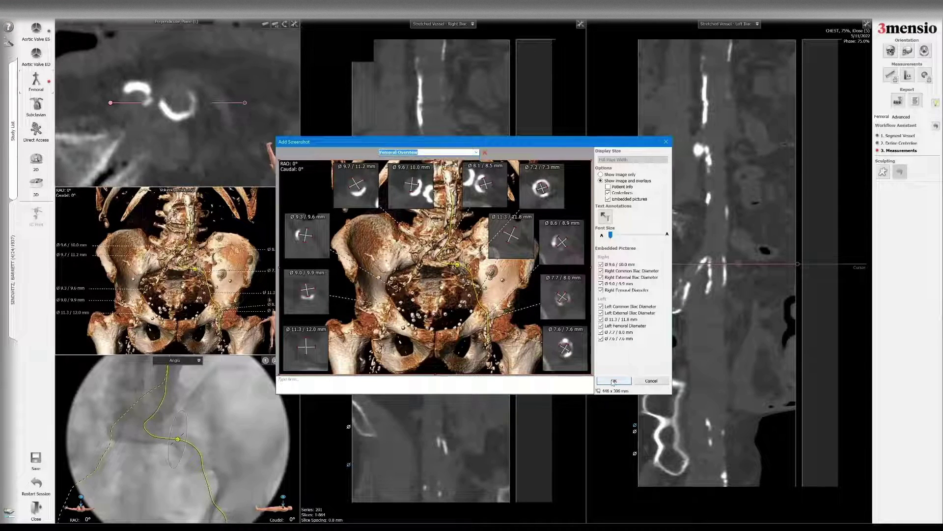
{"action": "left_click", "coordinate": [600, 379]}
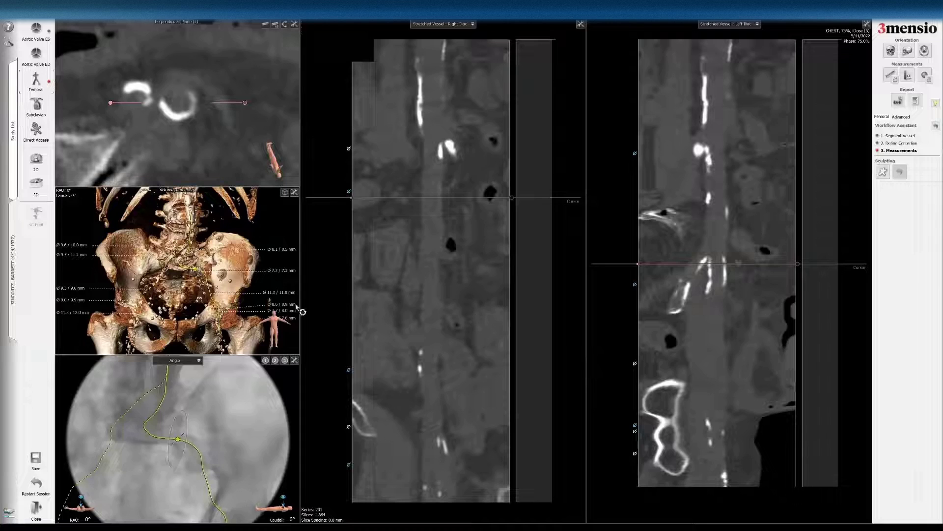
- Go to the right femoral diameter and add the angio view there to the report as Angio R
{"action": "left_click", "coordinate": [348, 464]}
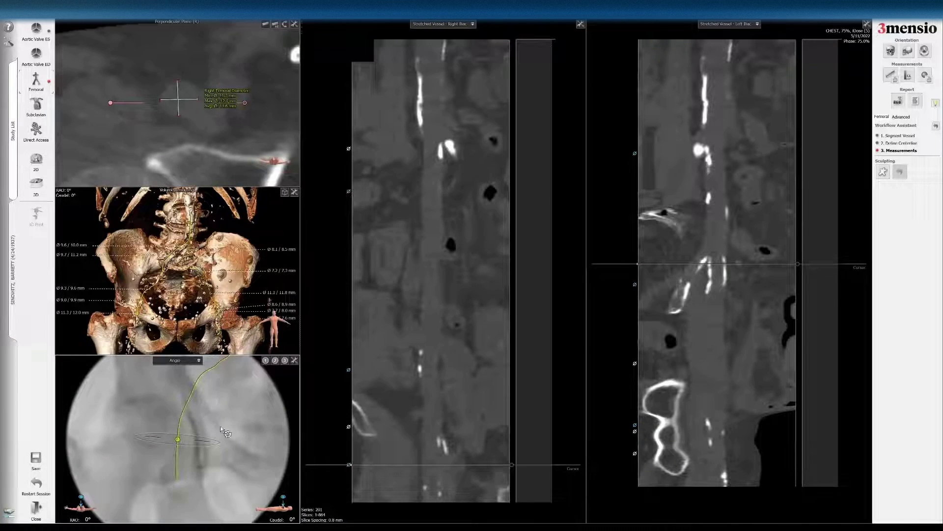
{"action": "right_click", "coordinate": [264, 392]}
{"action": "left_click", "coordinate": [285, 395]}
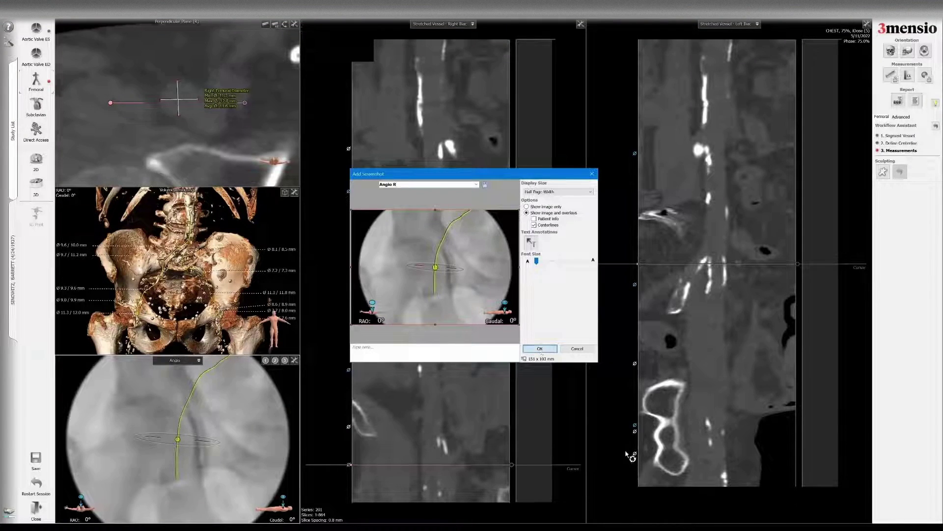
- Go to the left femoral diameter and add the angio view there to the report as Angio L
{"action": "left_click", "coordinate": [634, 426]}
{"action": "right_click", "coordinate": [238, 390]}
{"action": "left_click", "coordinate": [266, 393]}
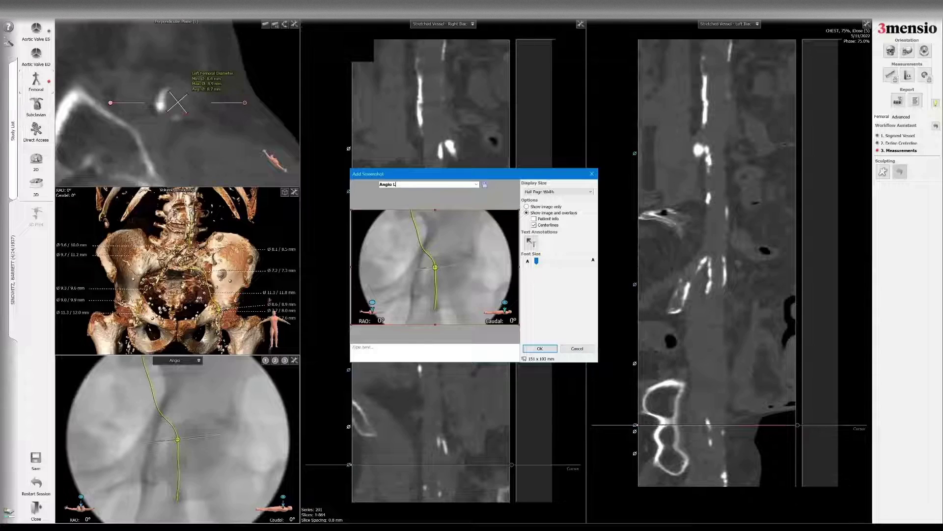
{"action": "type", "text": "L"}
{"action": "key", "text": "Return"}
- Add the stretched vessel views of the right and left iliac arteries to the report
{"action": "left_click", "coordinate": [477, 167]}
{"action": "right_click", "coordinate": [477, 167]}
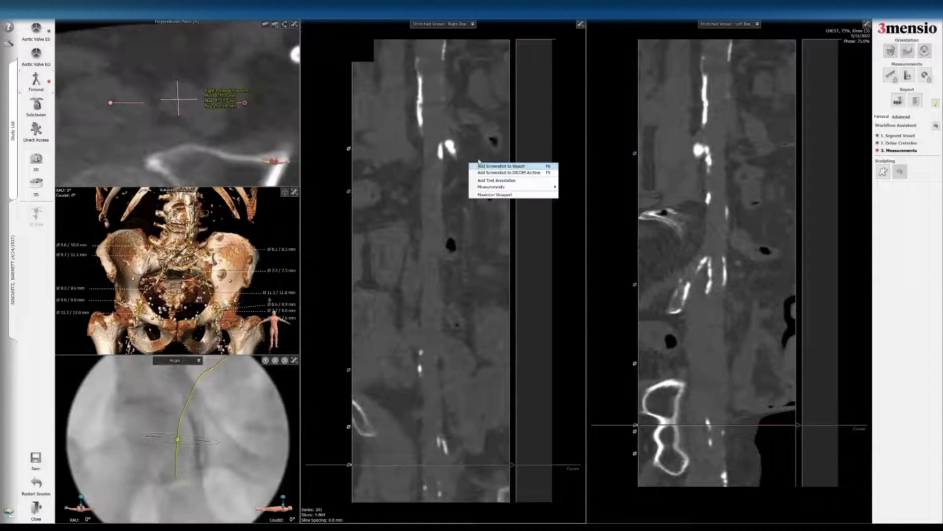
{"action": "right_click", "coordinate": [718, 150]}
{"action": "left_click", "coordinate": [724, 152]}
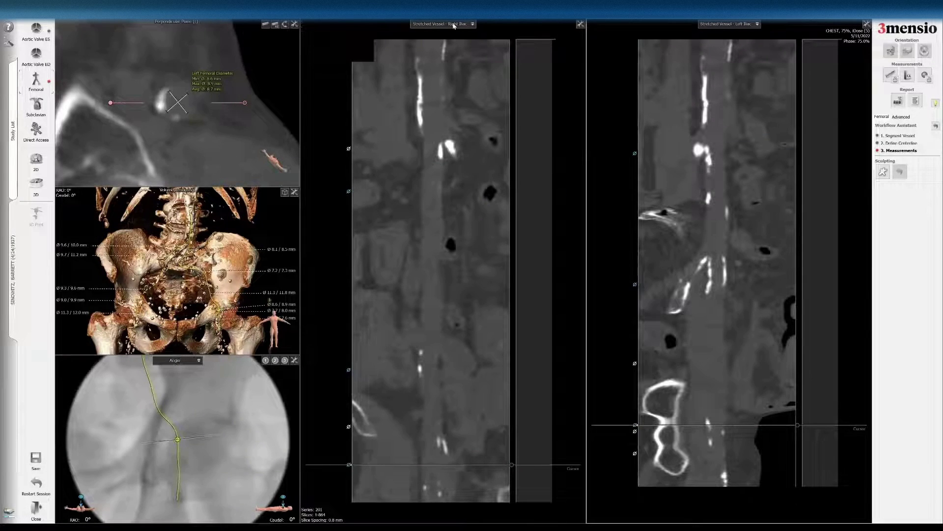
- Switch the vessel views to Snake View and add the right and left iliac images to the report
{"action": "left_click", "coordinate": [453, 26]}
{"action": "left_click", "coordinate": [449, 52]}
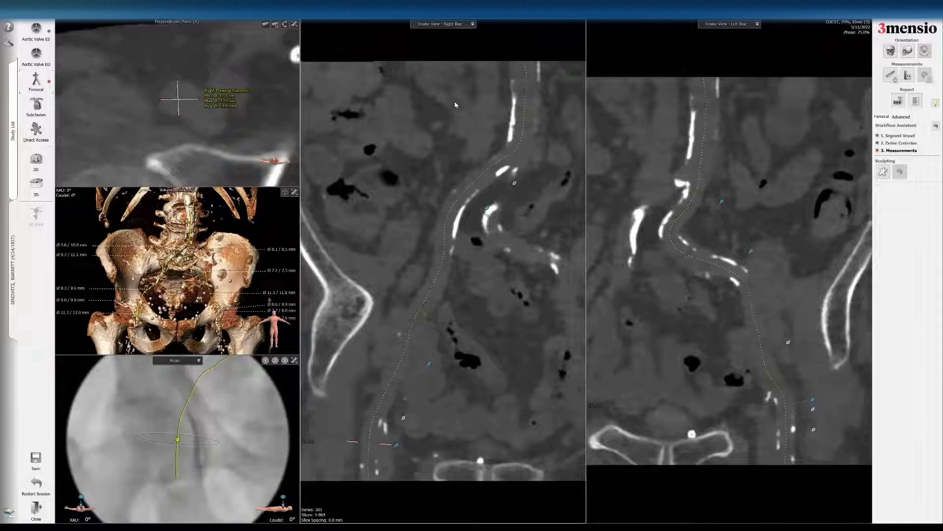
{"action": "right_click", "coordinate": [455, 103]}
{"action": "left_click", "coordinate": [727, 144]}
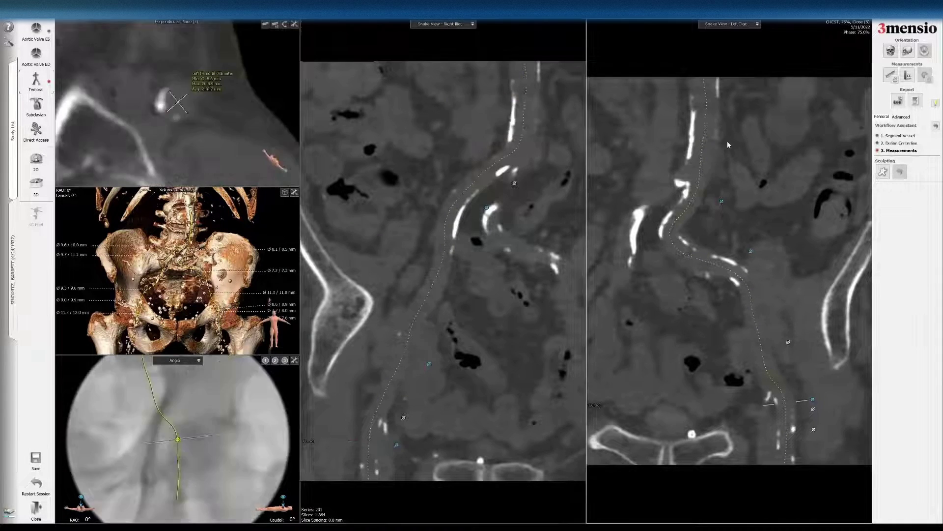
{"action": "right_click", "coordinate": [731, 146]}
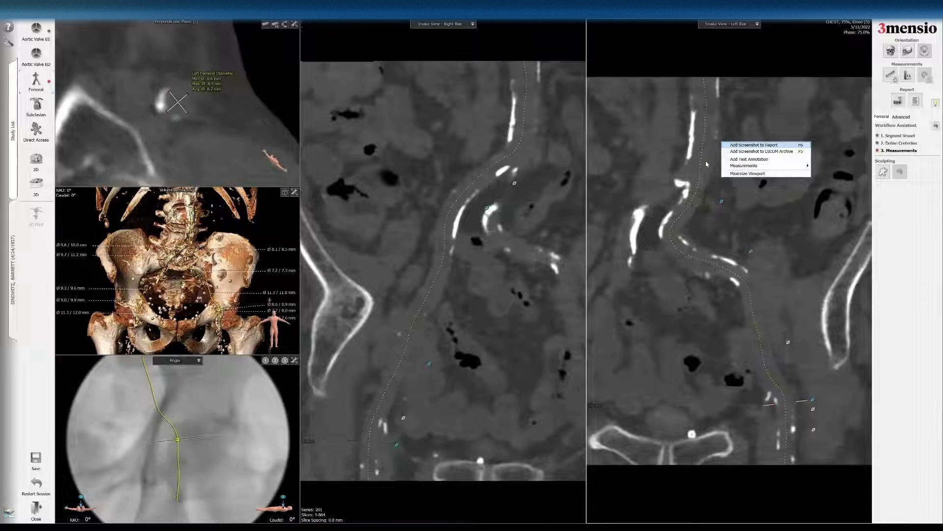
{"action": "left_click", "coordinate": [732, 205]}
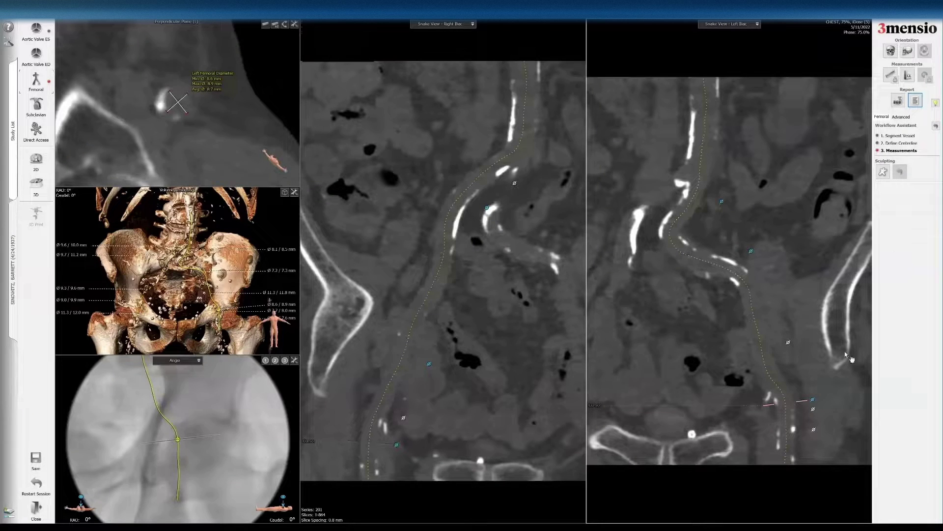
- Review the report's femoral diameters, overview image, angio, stretched vessel and snake view pages, and close the report
{"action": "left_click", "coordinate": [916, 102]}
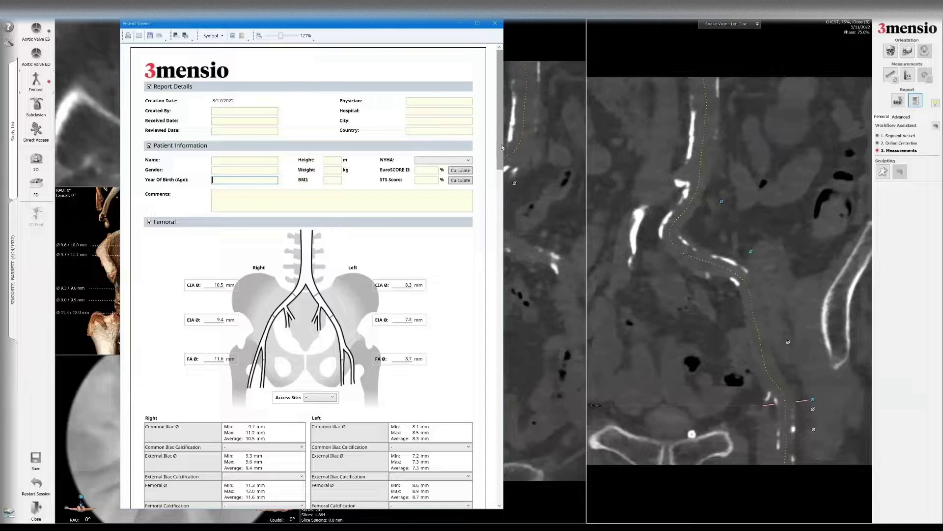
{"action": "left_click_drag", "start_coordinate": [501, 147], "coordinate": [500, 214]}
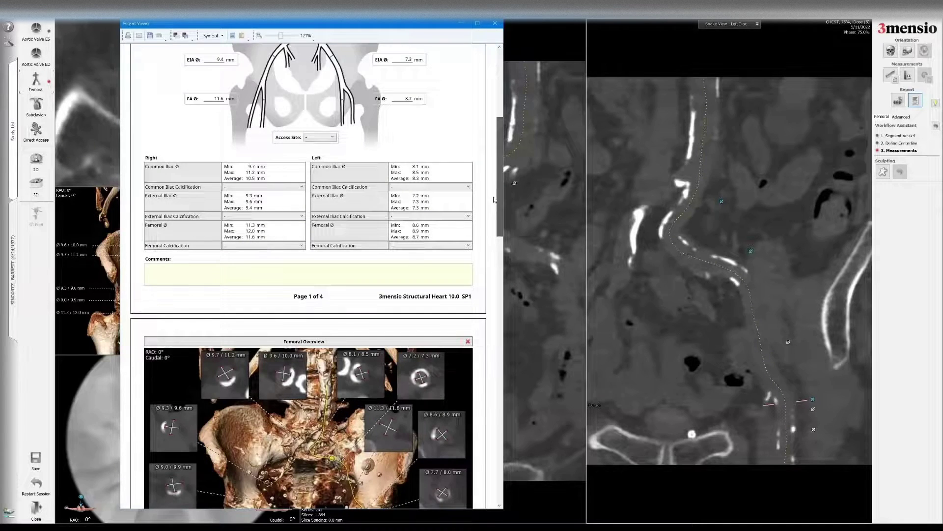
{"action": "scroll", "coordinate": [496, 194], "scroll_direction": "down", "scroll_amount": 3}
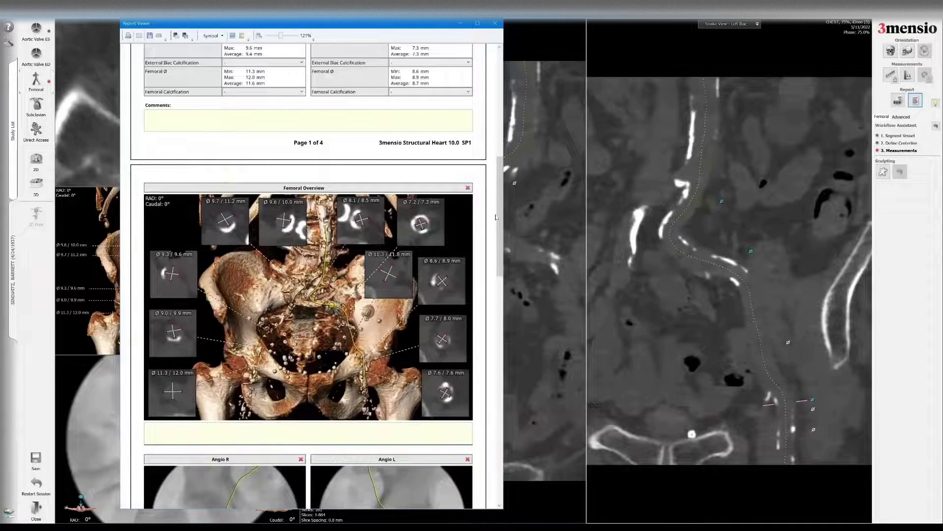
{"action": "scroll", "coordinate": [496, 217], "scroll_direction": "down", "scroll_amount": 3}
{"action": "scroll", "coordinate": [498, 251], "scroll_direction": "down", "scroll_amount": 2}
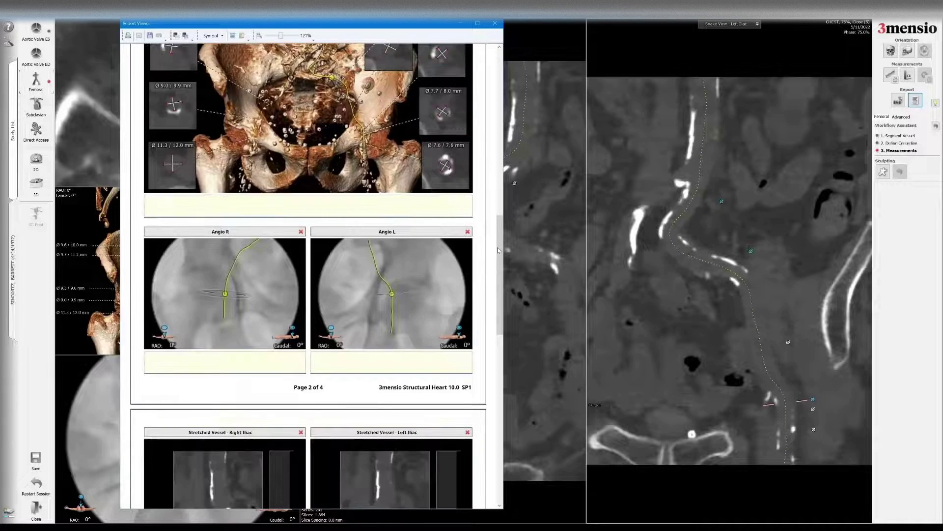
{"action": "scroll", "coordinate": [489, 391], "scroll_direction": "down", "scroll_amount": 15}
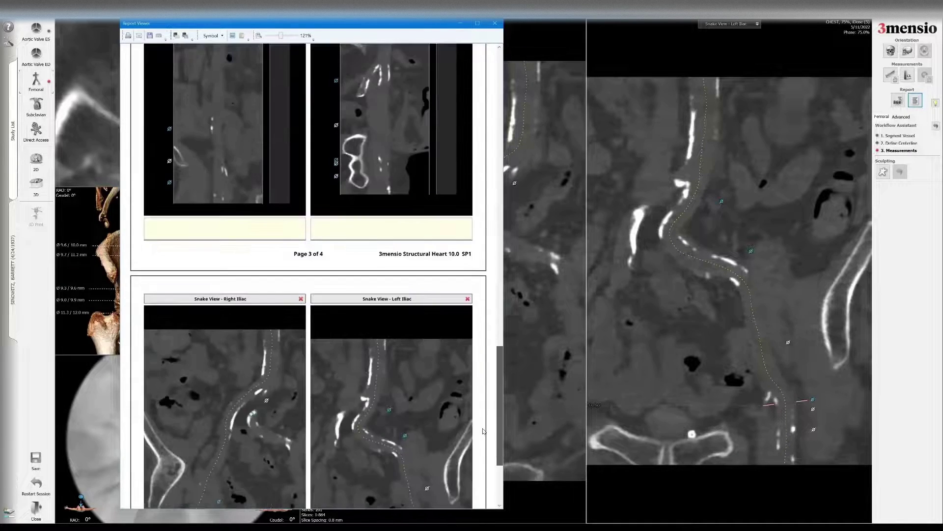
{"action": "scroll", "coordinate": [482, 418], "scroll_direction": "up", "scroll_amount": 4}
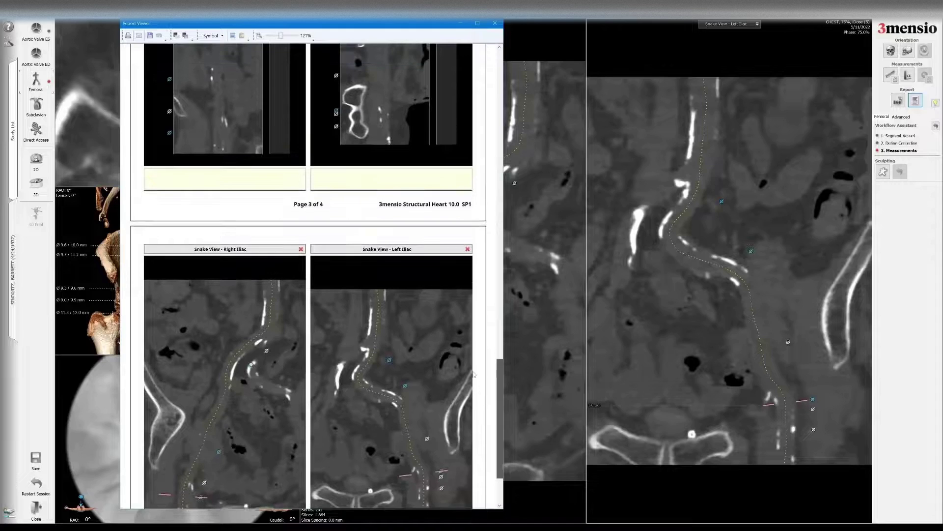
{"action": "scroll", "coordinate": [470, 316], "scroll_direction": "up", "scroll_amount": 15}
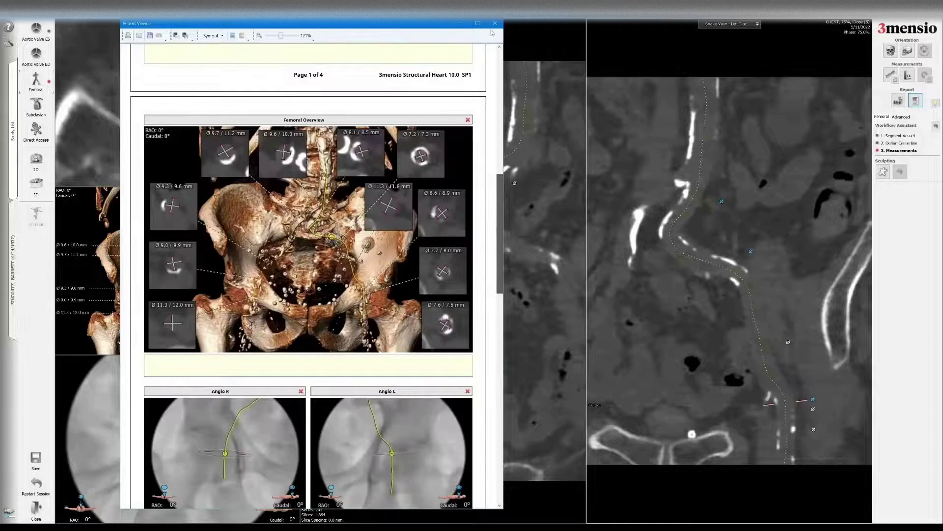
{"action": "scroll", "coordinate": [493, 25], "scroll_direction": "up", "scroll_amount": 5}
{"action": "left_click", "coordinate": [494, 24]}
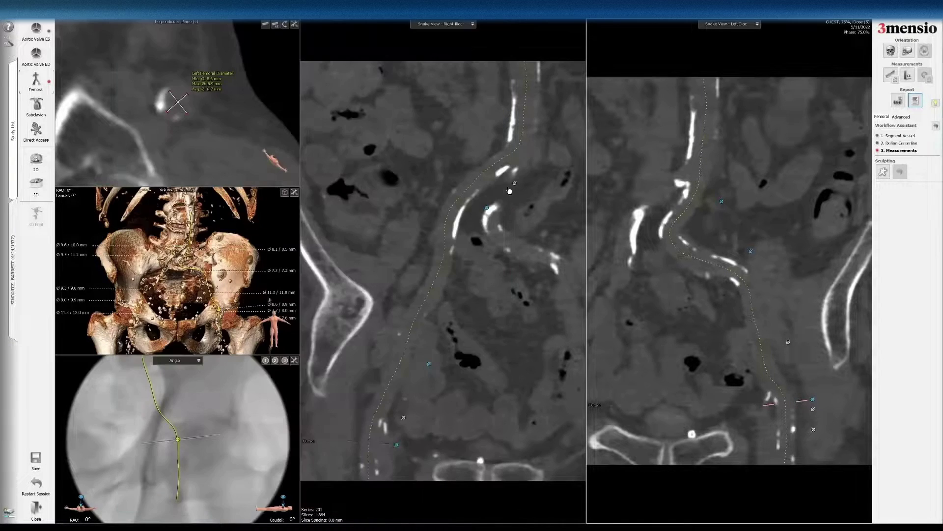
- Save the current session with the Femoral workflow as GT TF 3Mensio
{"action": "left_click", "coordinate": [36, 459]}
{"action": "type", "text": "GT 1H"}
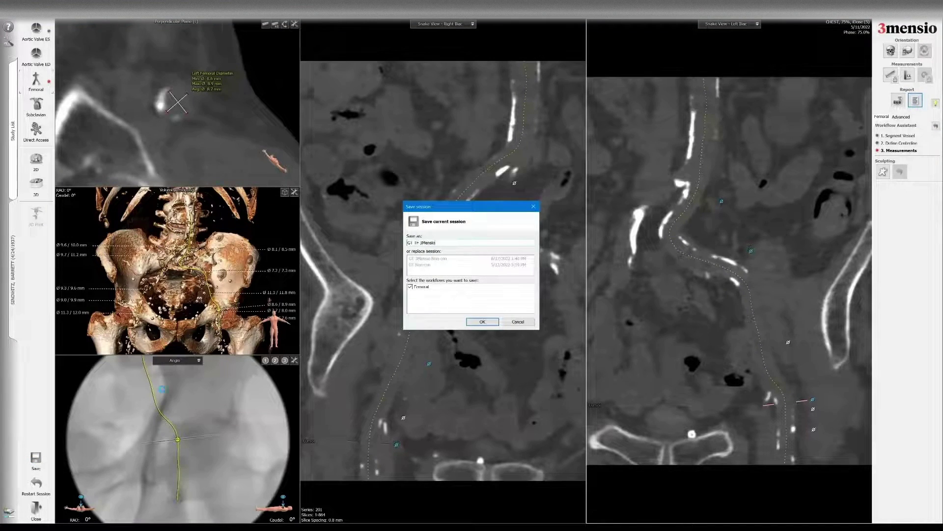
{"action": "key", "text": "Return"}
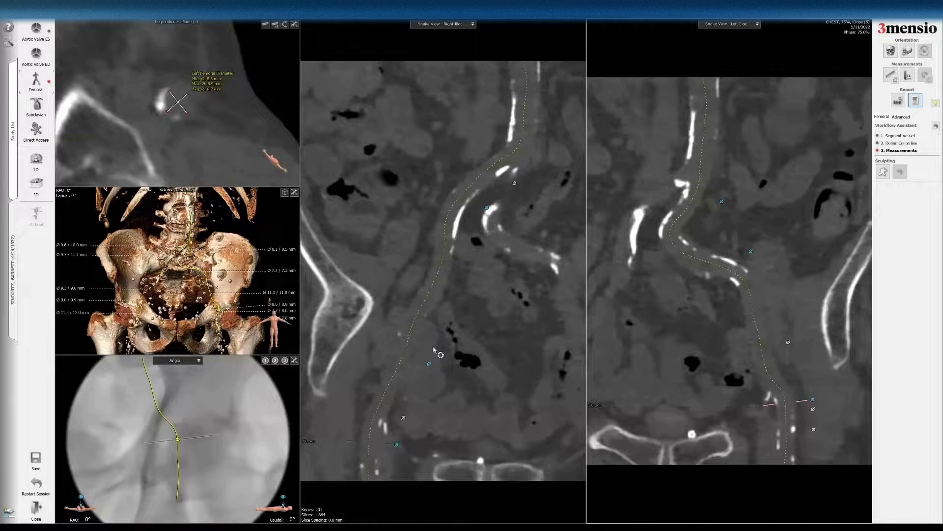